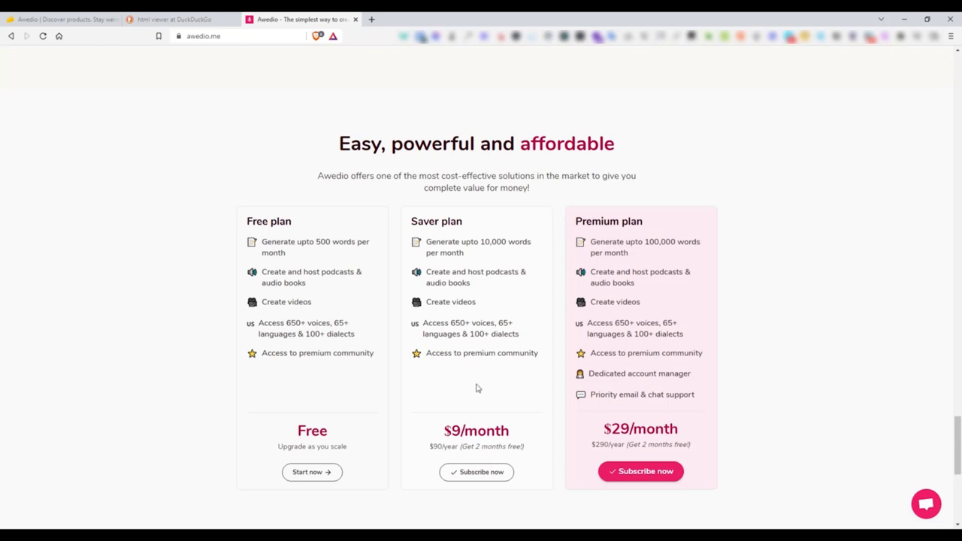
Switch to the AppSumo listing for Awedio and examine the price and lifetime deal label
{"action": "scroll", "coordinate": [476, 383], "scroll_direction": "down", "scroll_amount": 1}
{"action": "scroll", "coordinate": [475, 383], "scroll_direction": "up", "scroll_amount": 1}
{"action": "key", "text": "ctrl+1"}
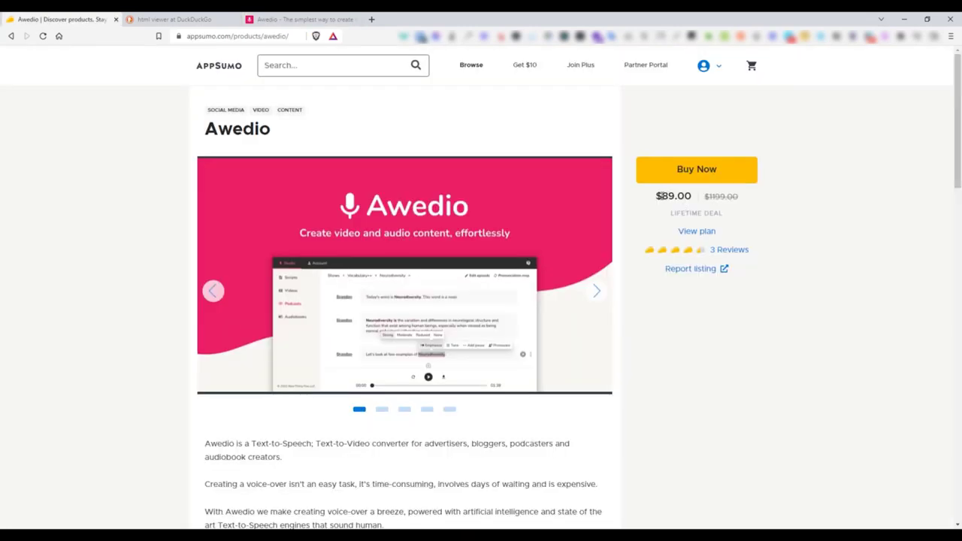
{"action": "triple_click", "coordinate": [680, 213]}
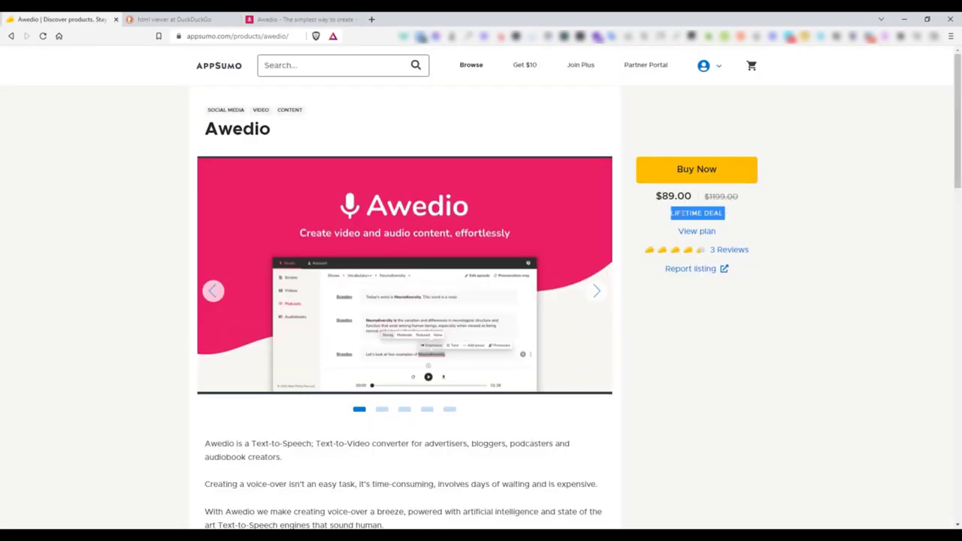
{"action": "double_click", "coordinate": [662, 195]}
{"action": "left_click", "coordinate": [655, 217]}
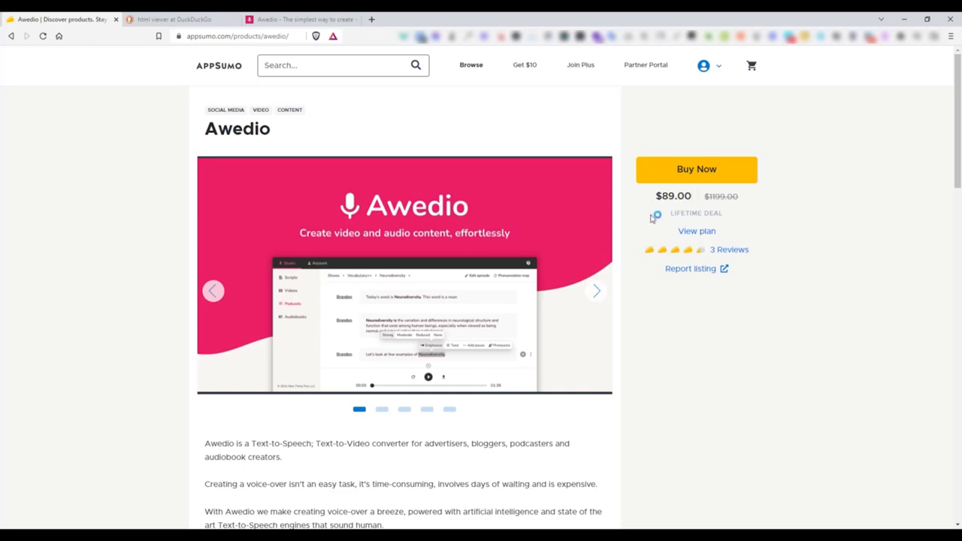
View the AppSumo plan details for Awedio and examine the included features and monthly word allowance
{"action": "left_click", "coordinate": [695, 232]}
{"action": "scroll", "coordinate": [379, 332], "scroll_direction": "down", "scroll_amount": 1}
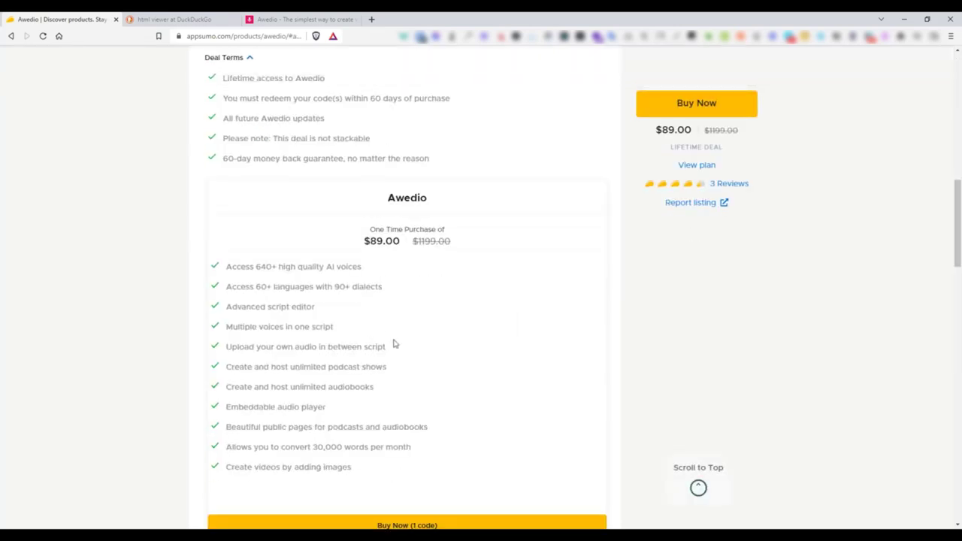
{"action": "double_click", "coordinate": [316, 447]}
{"action": "left_click", "coordinate": [327, 448]}
{"action": "scroll", "coordinate": [366, 445], "scroll_direction": "down", "scroll_amount": 1}
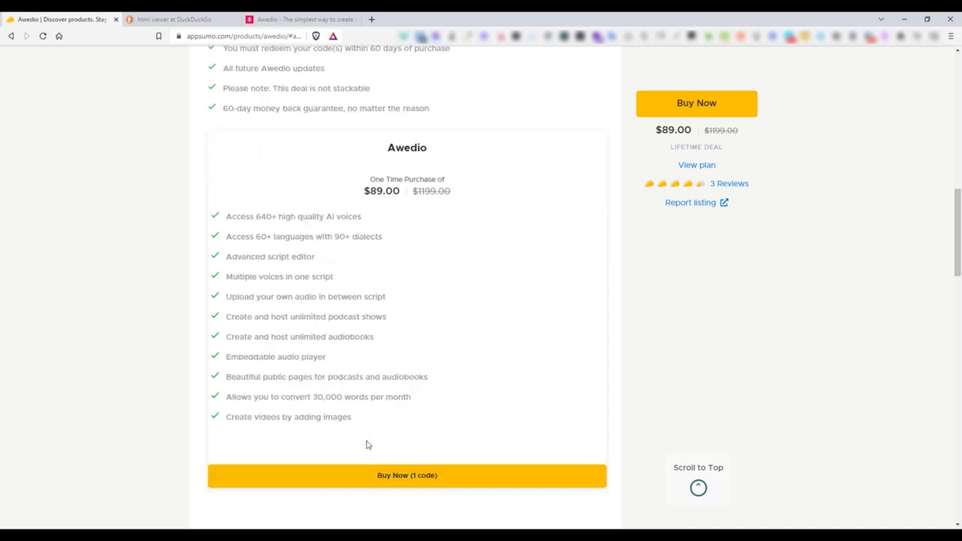
{"action": "scroll", "coordinate": [398, 426], "scroll_direction": "up", "scroll_amount": 1}
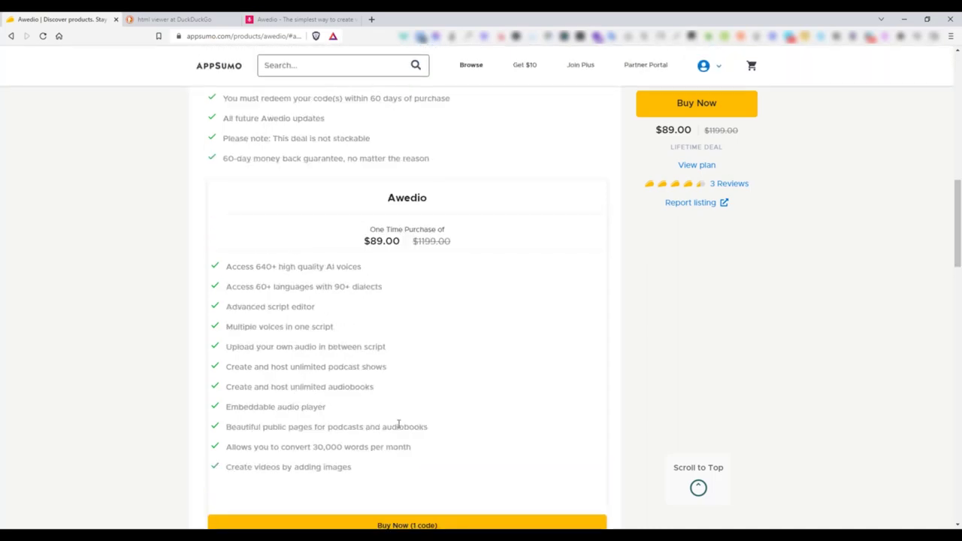
{"action": "scroll", "coordinate": [398, 426], "scroll_direction": "down", "scroll_amount": 1}
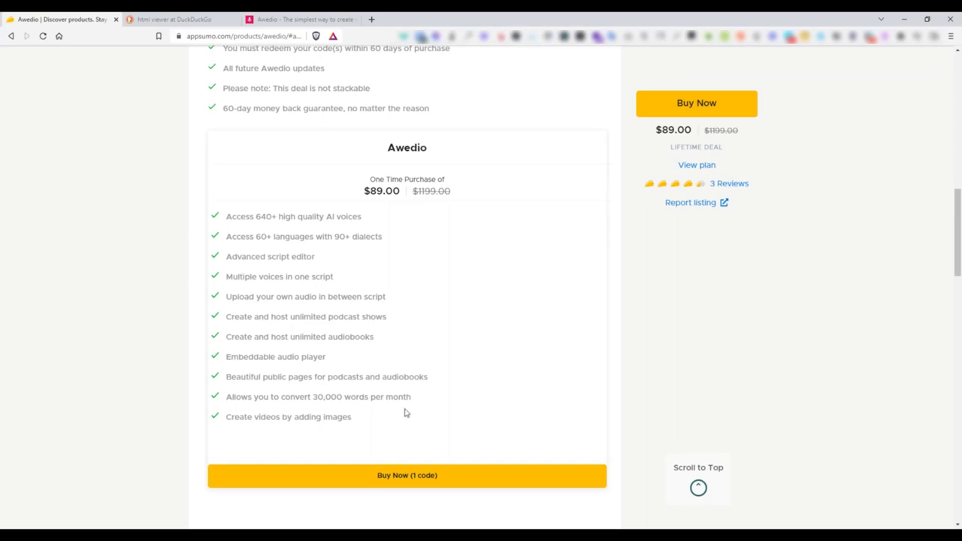
Return to the Awedio website and examine the use cases and comparisons listed in its footer
{"action": "key", "text": "ctrl+shift+Tab"}
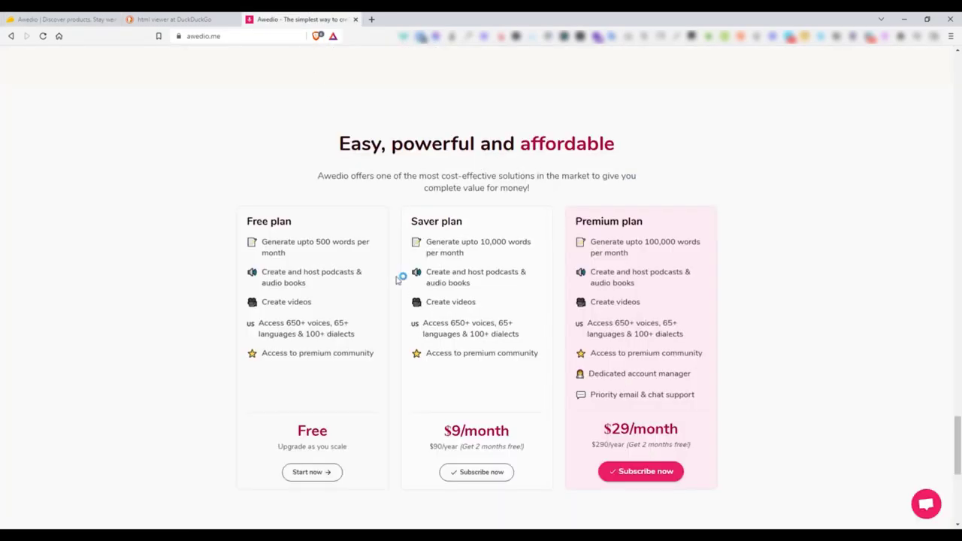
{"action": "scroll", "coordinate": [473, 370], "scroll_direction": "down", "scroll_amount": 3}
{"action": "scroll", "coordinate": [474, 366], "scroll_direction": "down", "scroll_amount": 3}
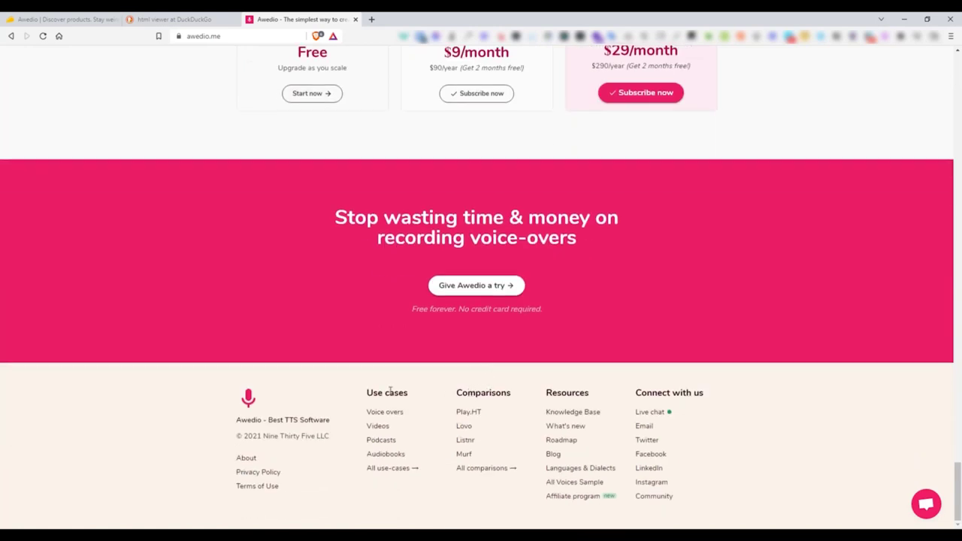
{"action": "left_click_drag", "start_coordinate": [368, 393], "coordinate": [409, 393]}
{"action": "double_click", "coordinate": [473, 392]}
{"action": "left_click", "coordinate": [475, 447]}
Launch the Awedio studio from the website's hero section and open it in its own browser tab
{"action": "scroll", "coordinate": [473, 493], "scroll_direction": "up", "scroll_amount": 20}
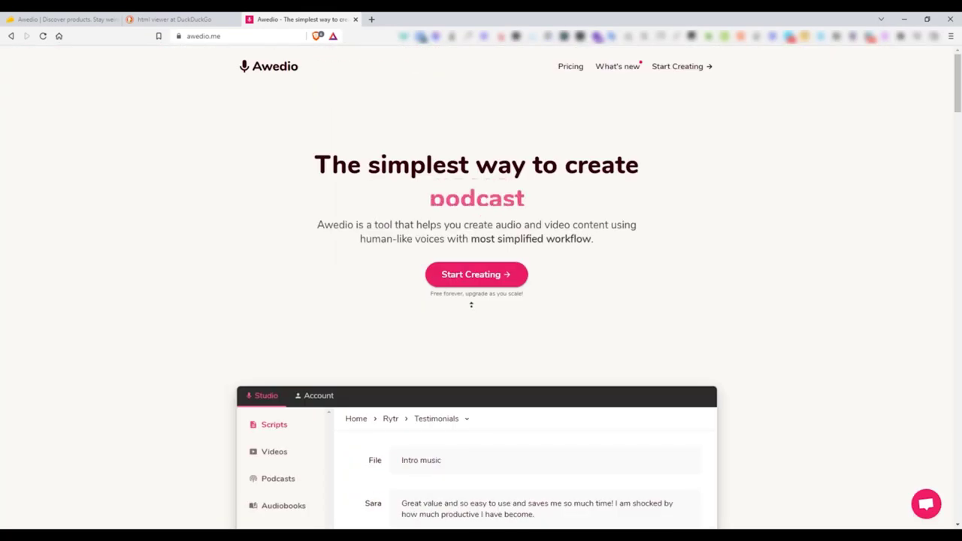
{"action": "left_click", "coordinate": [483, 282]}
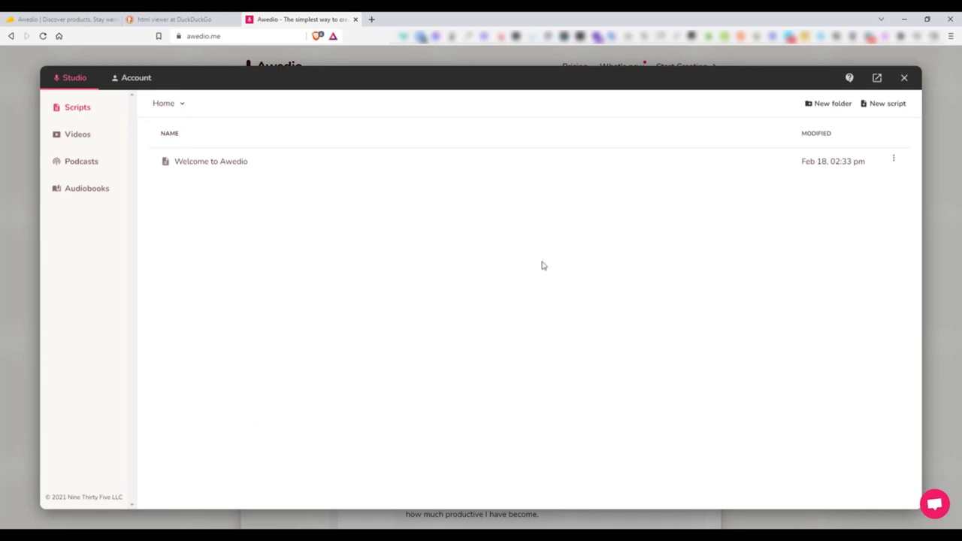
{"action": "left_click", "coordinate": [877, 79]}
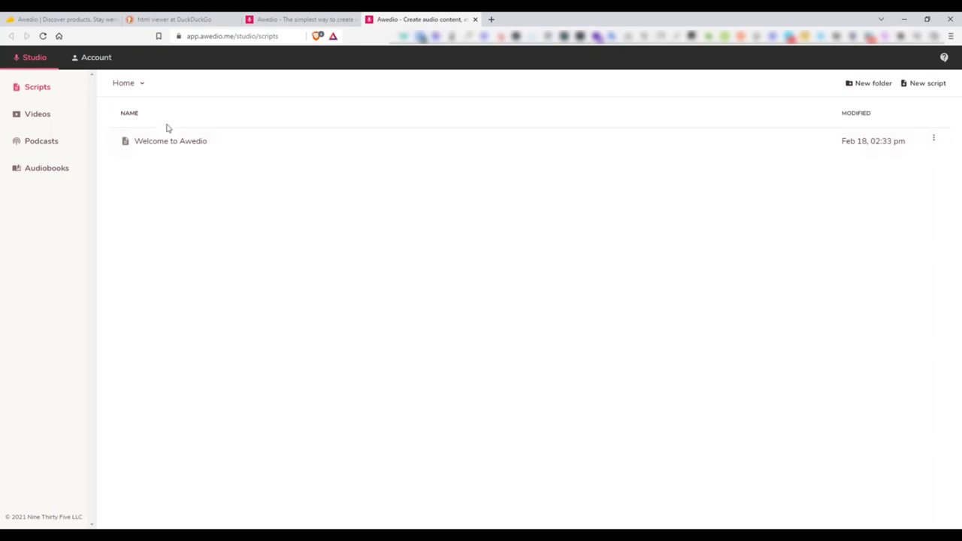
Look through the Videos, Podcasts and Audiobooks sections of the studio, then return to Scripts
{"action": "left_click", "coordinate": [43, 114]}
{"action": "left_click", "coordinate": [42, 142]}
{"action": "left_click", "coordinate": [34, 170]}
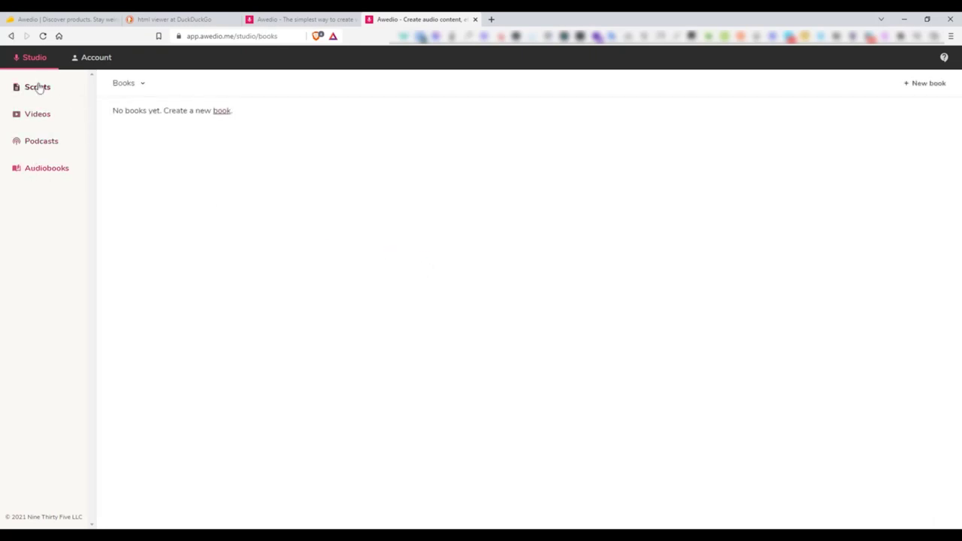
{"action": "left_click", "coordinate": [38, 87]}
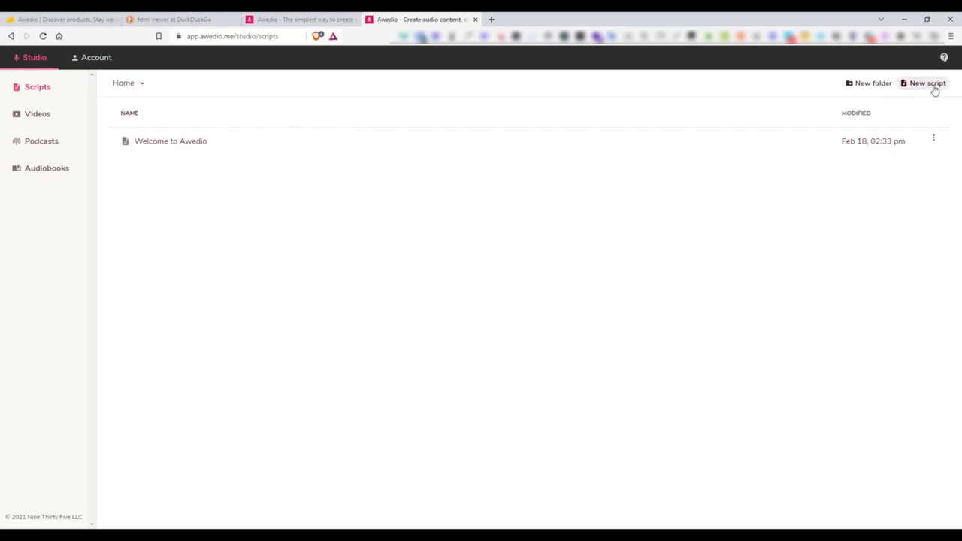
Open the "Welcome to Awedio" script and inspect the language, dialect and gender filters of its line's voice selection
{"action": "left_click", "coordinate": [178, 145]}
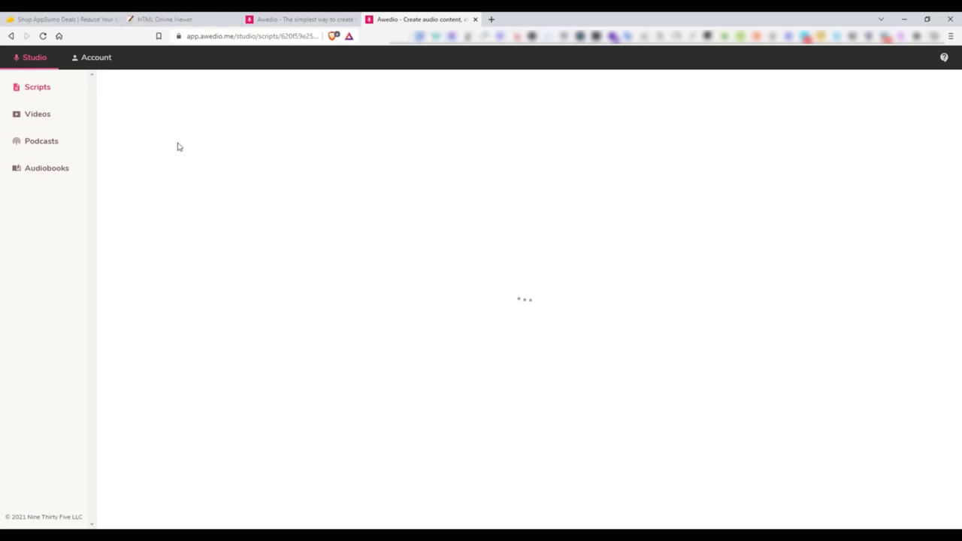
{"action": "left_click", "coordinate": [359, 129]}
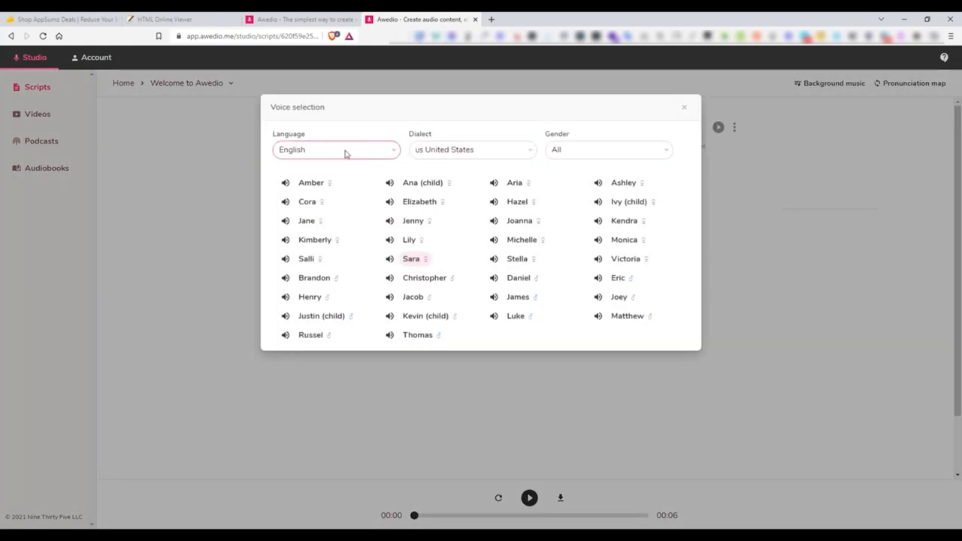
{"action": "left_click", "coordinate": [363, 148]}
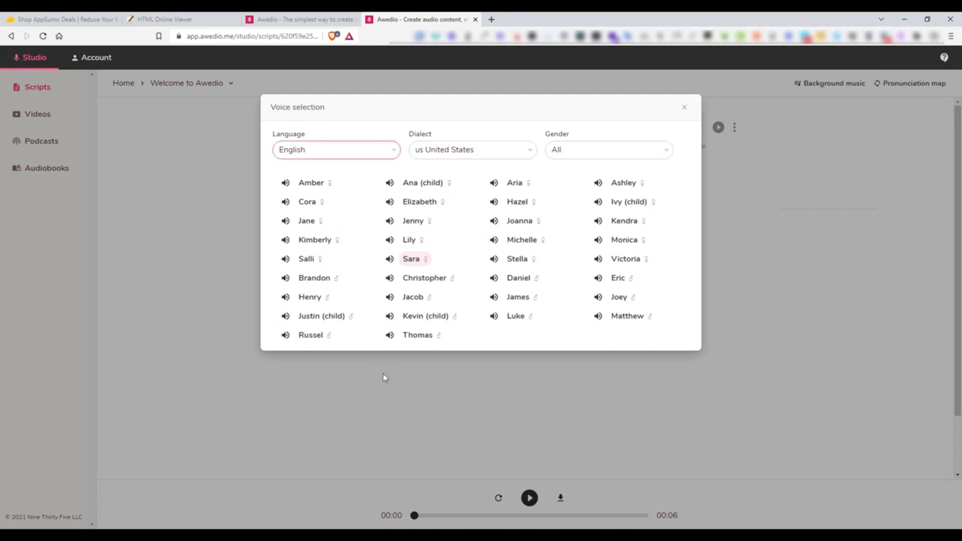
{"action": "left_click", "coordinate": [482, 151]}
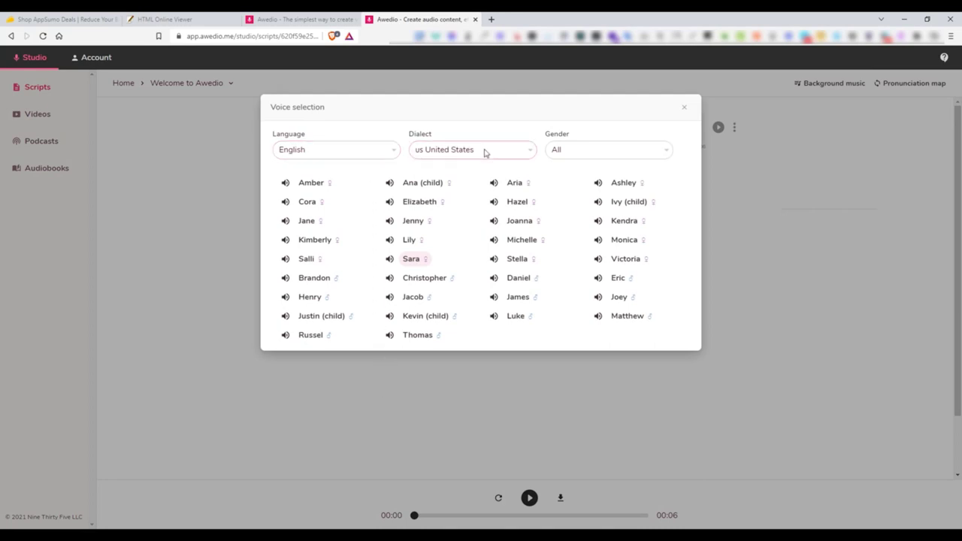
{"action": "left_click", "coordinate": [594, 153]}
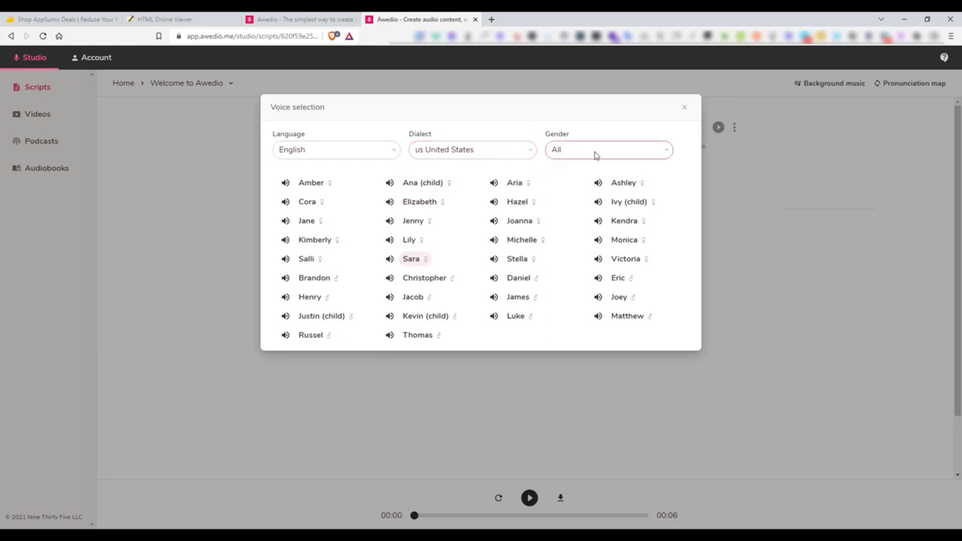
{"action": "left_click", "coordinate": [582, 132]}
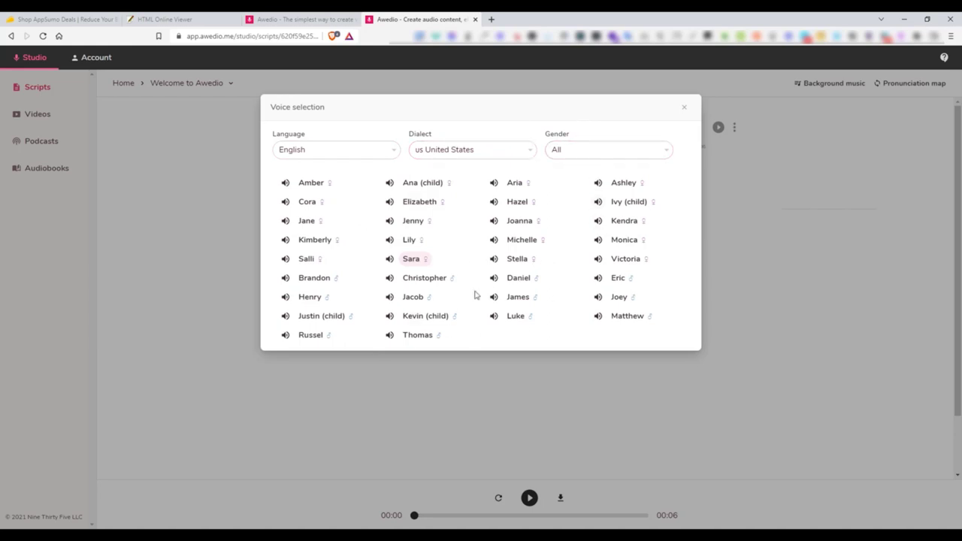
Preview the Amber and Sara voices, choose Sara for the script line and play the line
{"action": "left_click", "coordinate": [286, 183]}
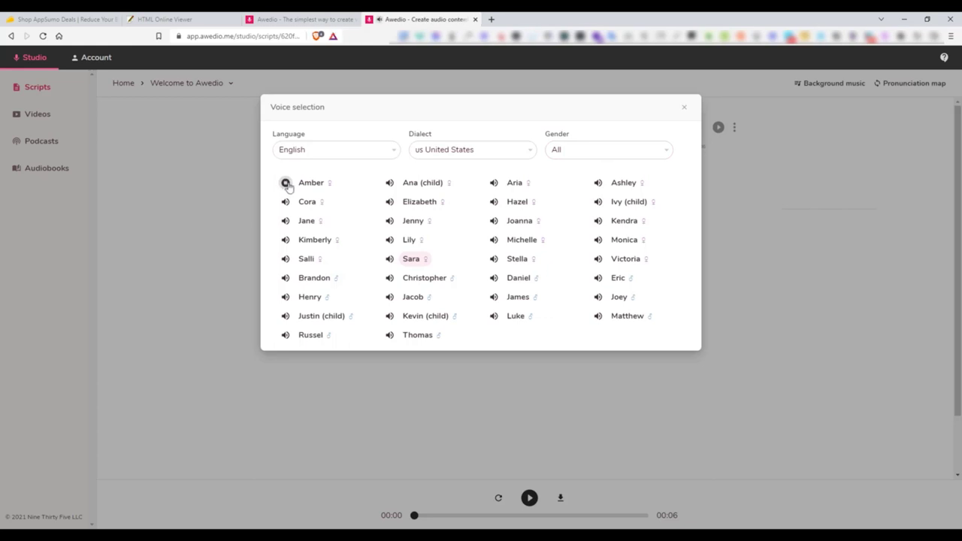
{"action": "left_click", "coordinate": [389, 259]}
{"action": "left_click", "coordinate": [410, 259]}
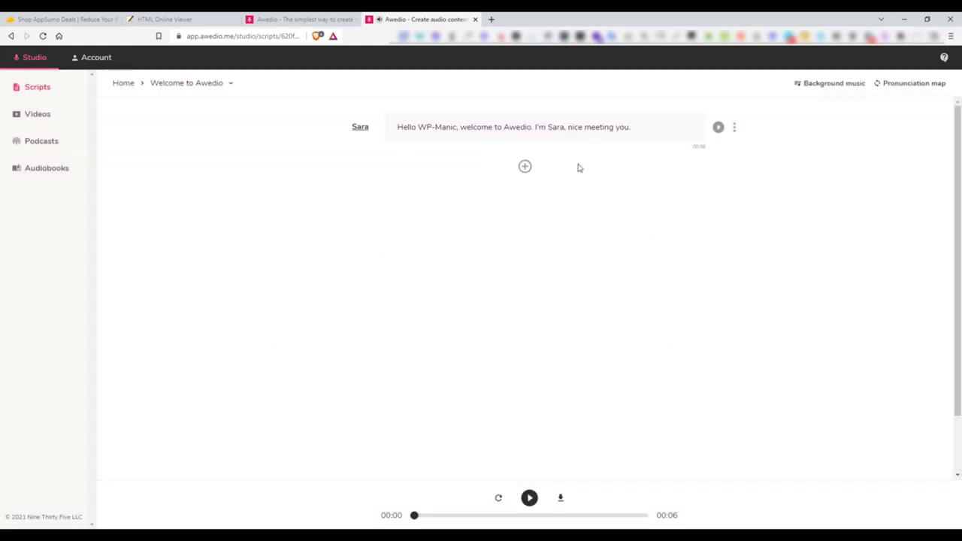
{"action": "left_click", "coordinate": [719, 128]}
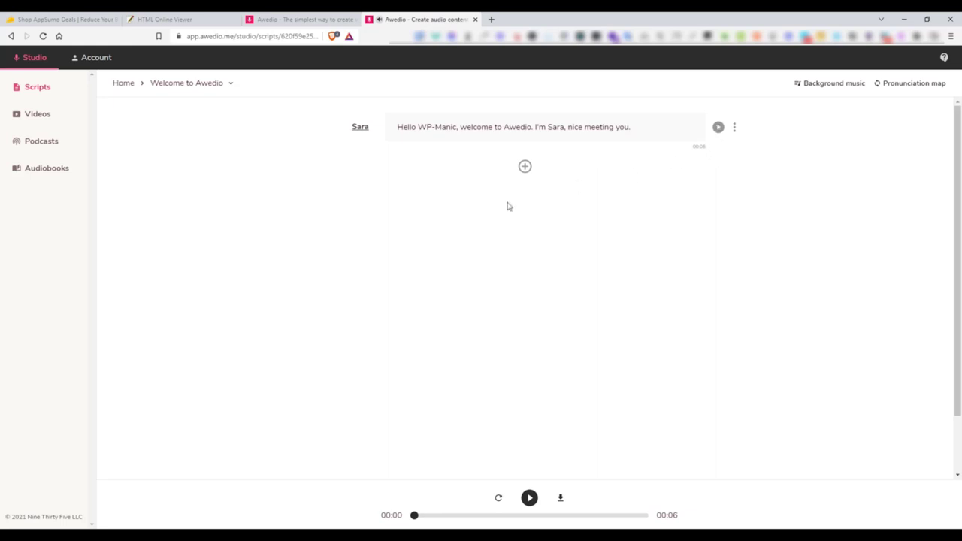
View the script's background music settings and close them without choosing a file
{"action": "left_click", "coordinate": [851, 84]}
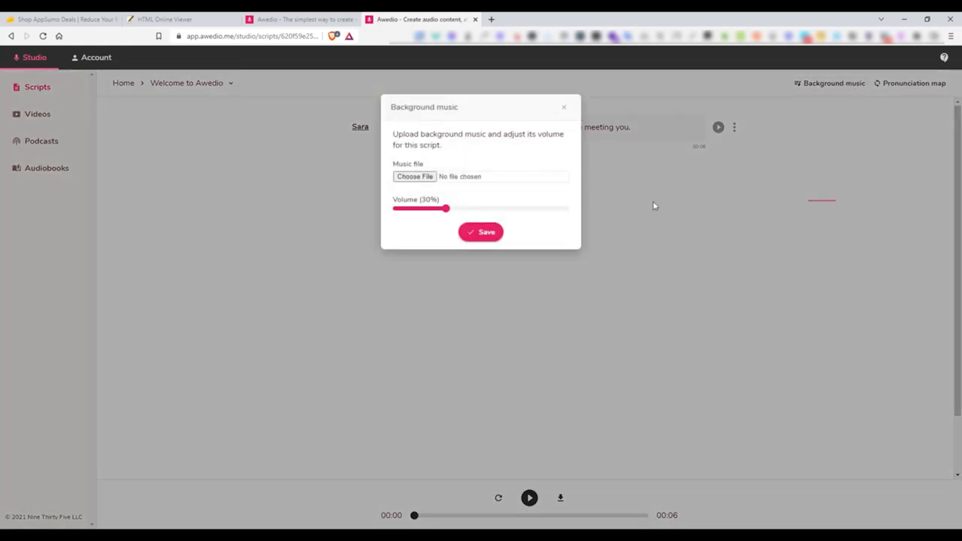
{"action": "left_click", "coordinate": [564, 109]}
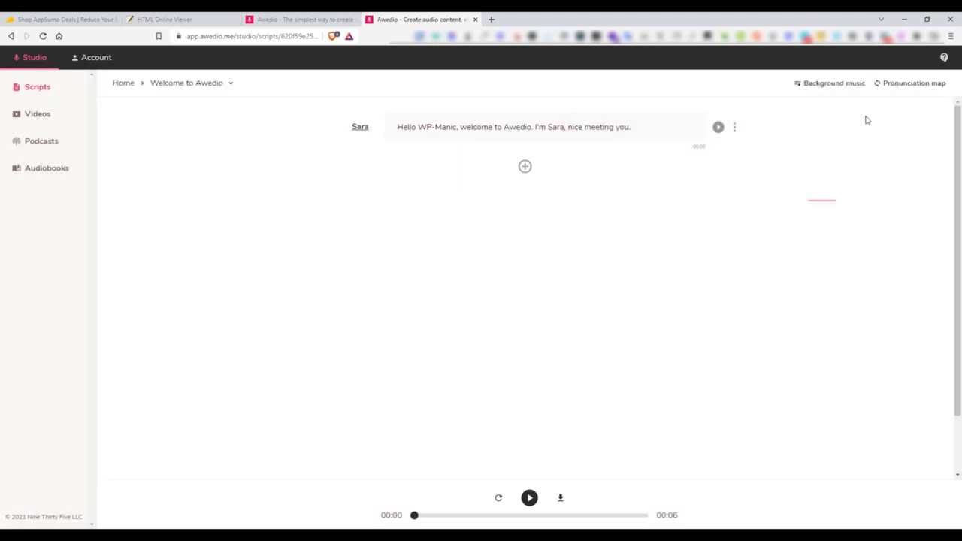
Enter "wpmanic" as the original word in the script's pronunciation map and preview how the test voice says it
{"action": "left_click", "coordinate": [894, 88]}
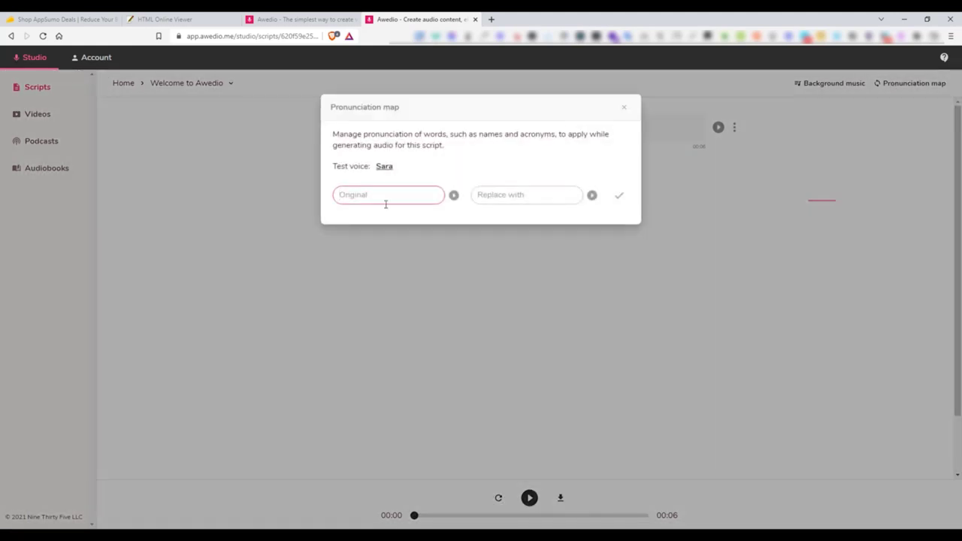
{"action": "left_click", "coordinate": [518, 195]}
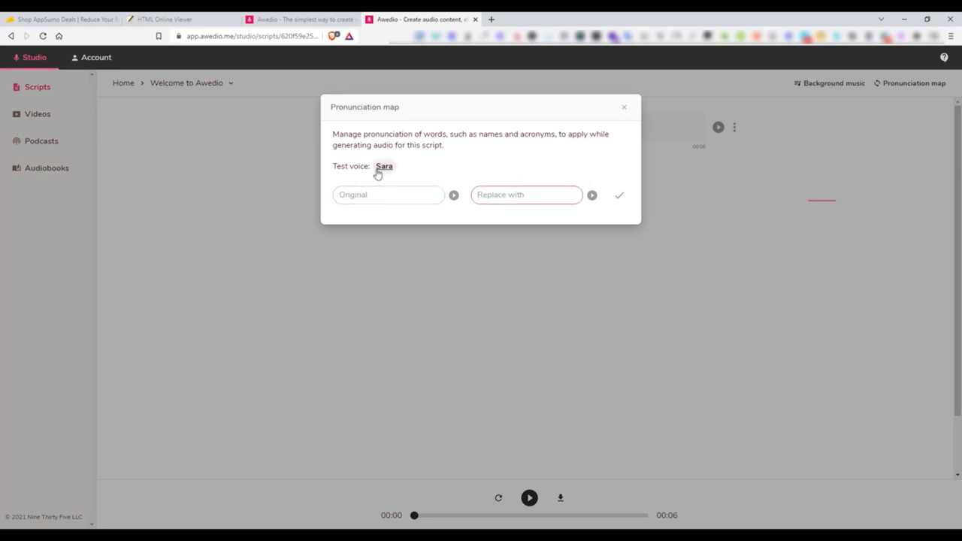
{"action": "left_click", "coordinate": [384, 170]}
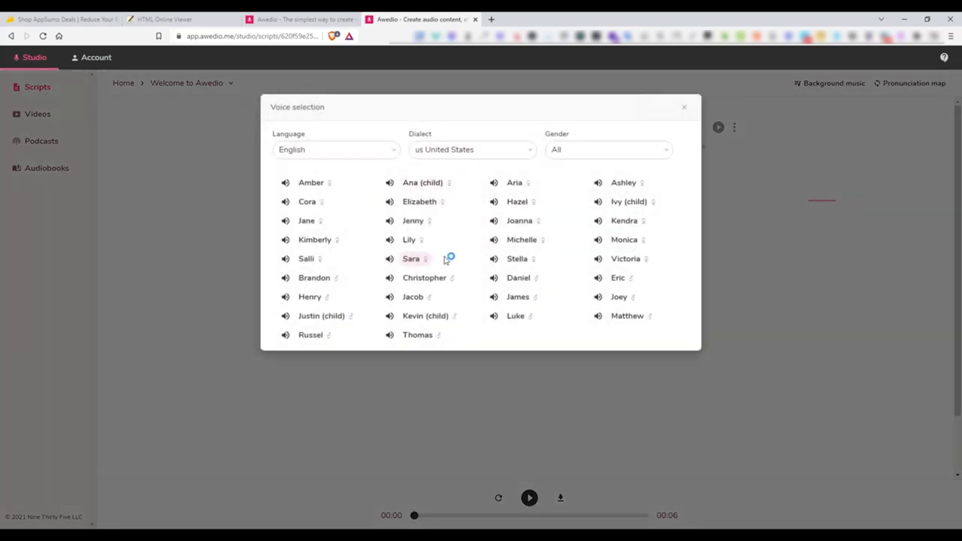
{"action": "left_click", "coordinate": [683, 107]}
{"action": "left_click", "coordinate": [416, 197]}
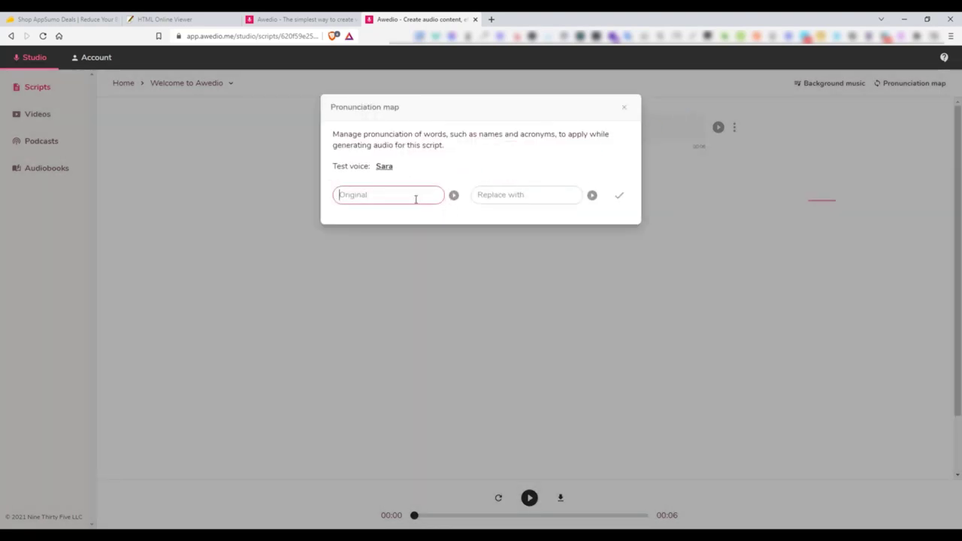
{"action": "type", "text": "wpmanic"}
{"action": "left_click", "coordinate": [454, 198]}
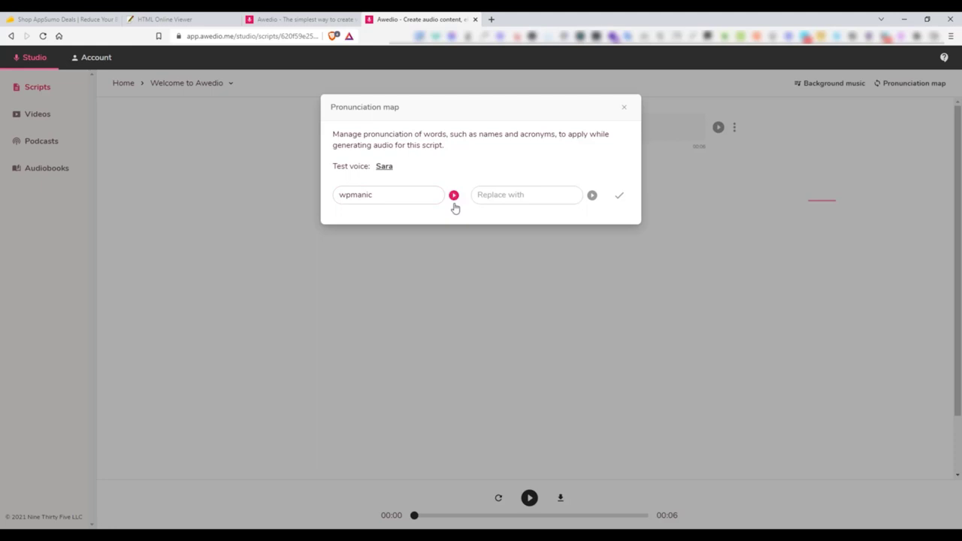
Set the replacement to "wp-manic", preview it, save the pronunciation entry and close the map
{"action": "left_click", "coordinate": [510, 194]}
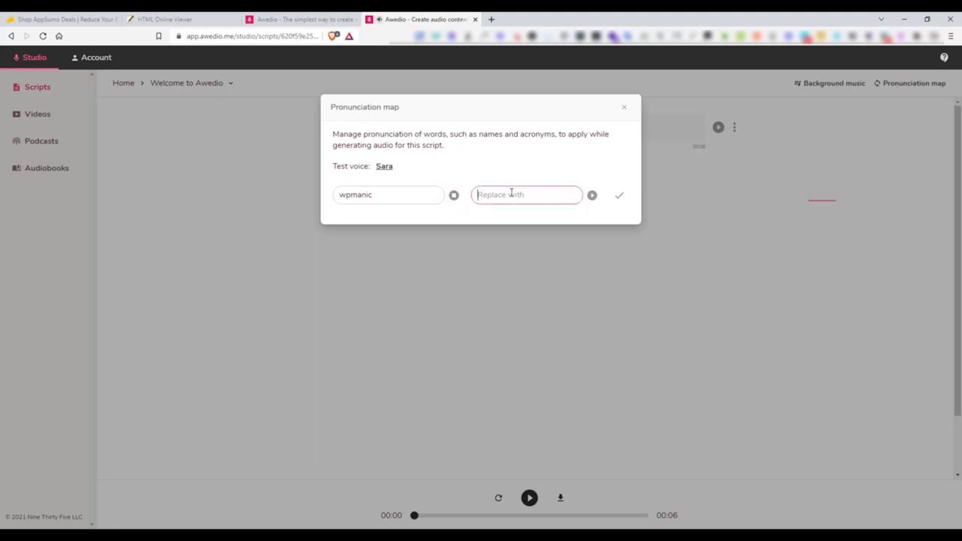
{"action": "type", "text": "wp-manic"}
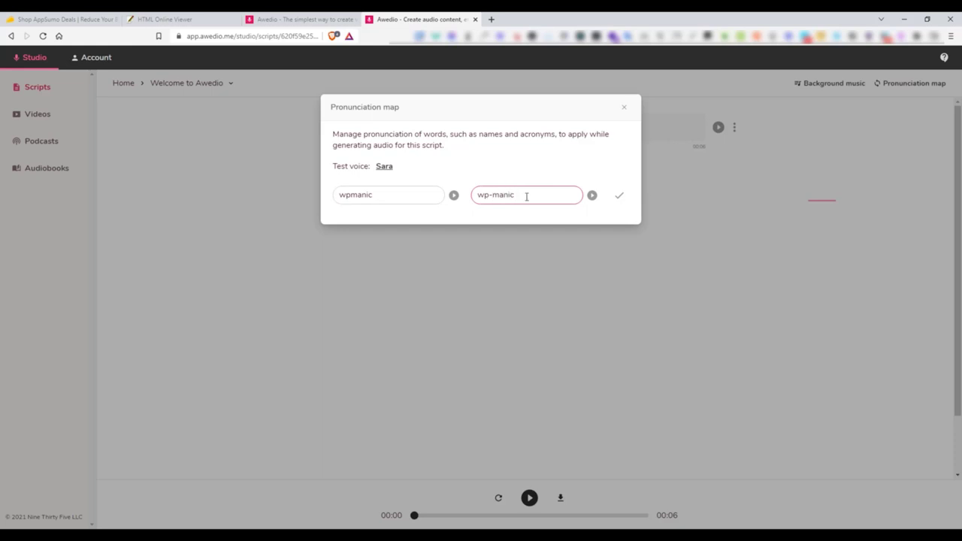
{"action": "left_click", "coordinate": [594, 197]}
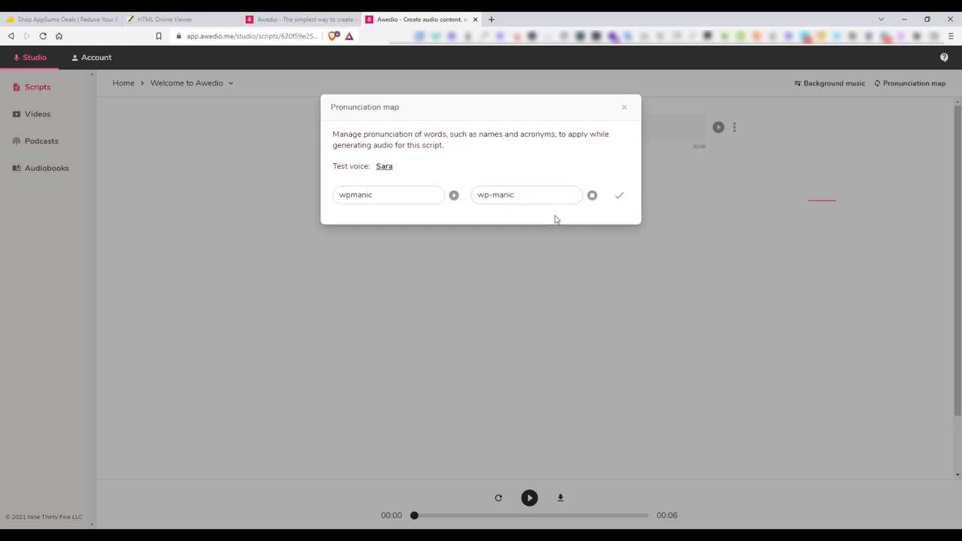
{"action": "left_click", "coordinate": [617, 199]}
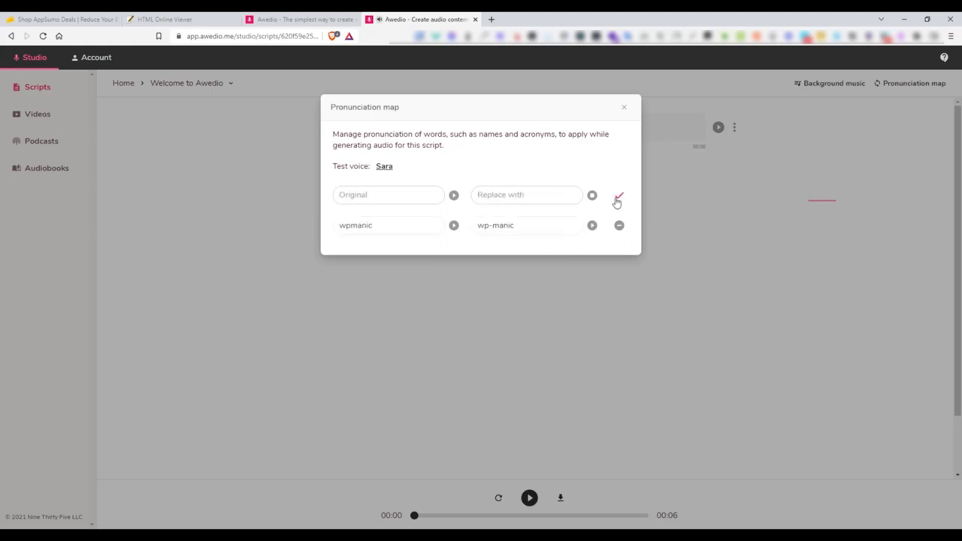
{"action": "left_click", "coordinate": [624, 109]}
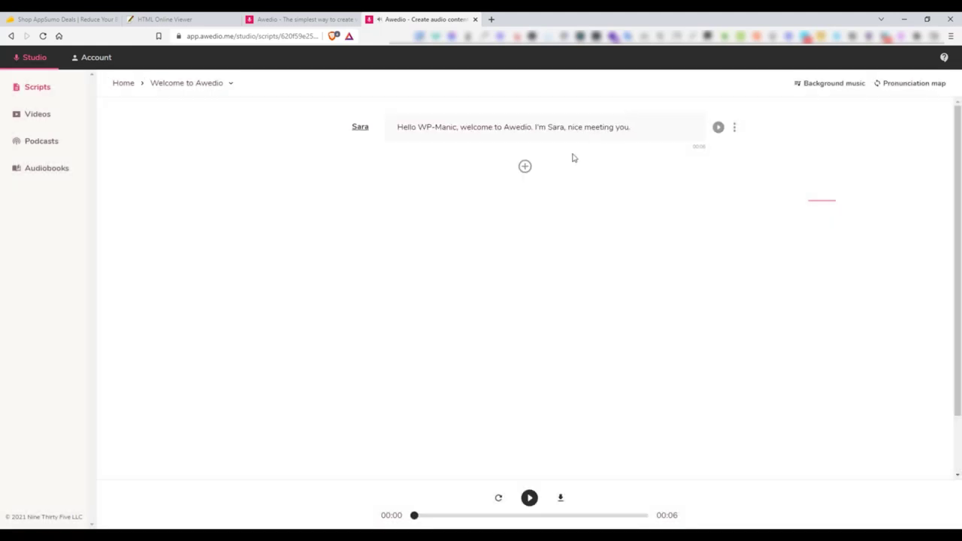
Change "WP-Manic" to "wpmanic" in Sara's script line and play the line to test the pronunciation mapping
{"action": "left_click", "coordinate": [453, 130]}
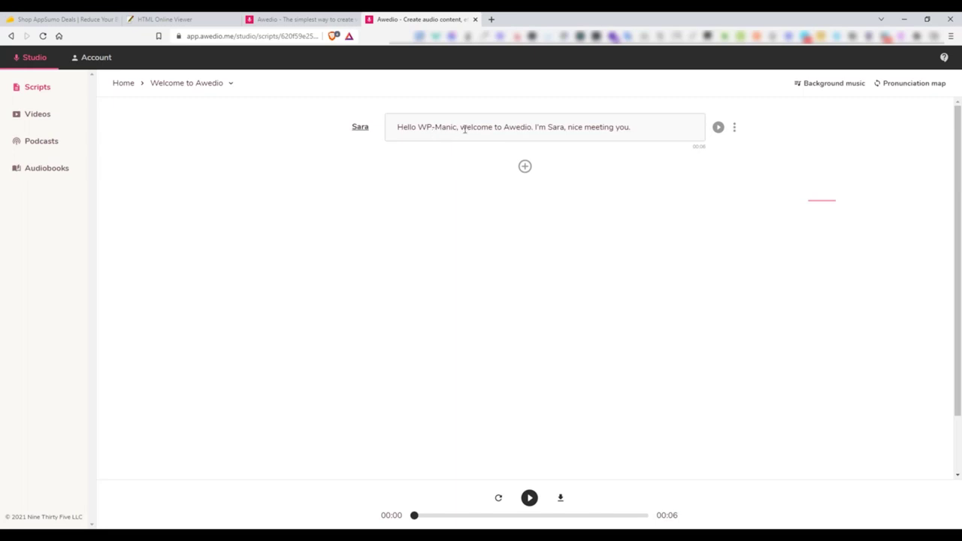
{"action": "left_click_drag", "start_coordinate": [444, 128], "coordinate": [418, 128]}
{"action": "type", "text": "wpm"}
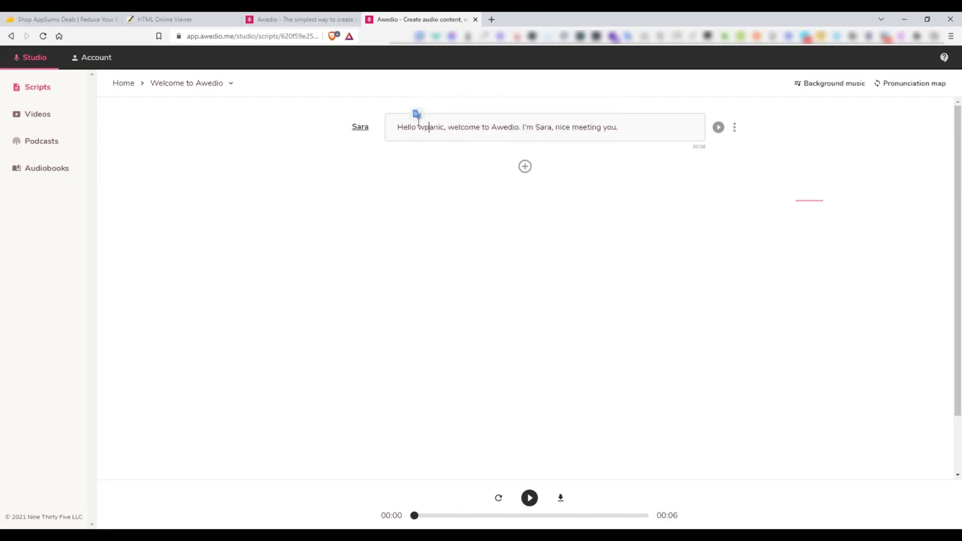
{"action": "left_click", "coordinate": [718, 127]}
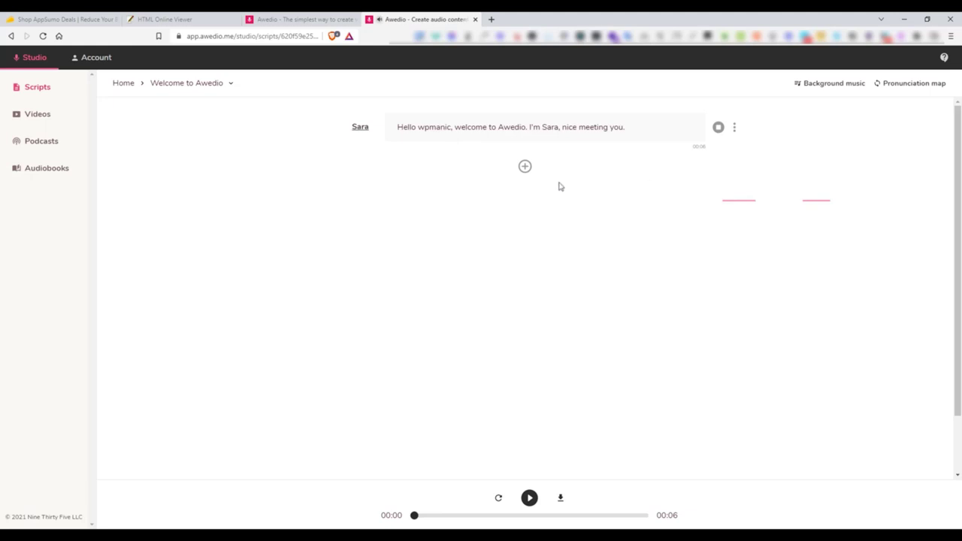
{"action": "left_click", "coordinate": [719, 129]}
Apply Strong emphasis to the word "wpmanic" in Sara's line
{"action": "double_click", "coordinate": [434, 127]}
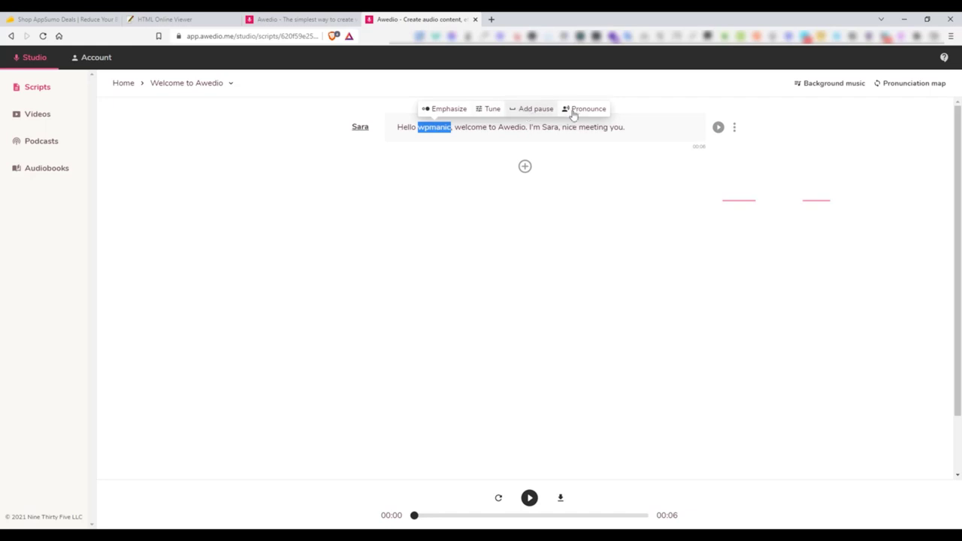
{"action": "left_click", "coordinate": [444, 112]}
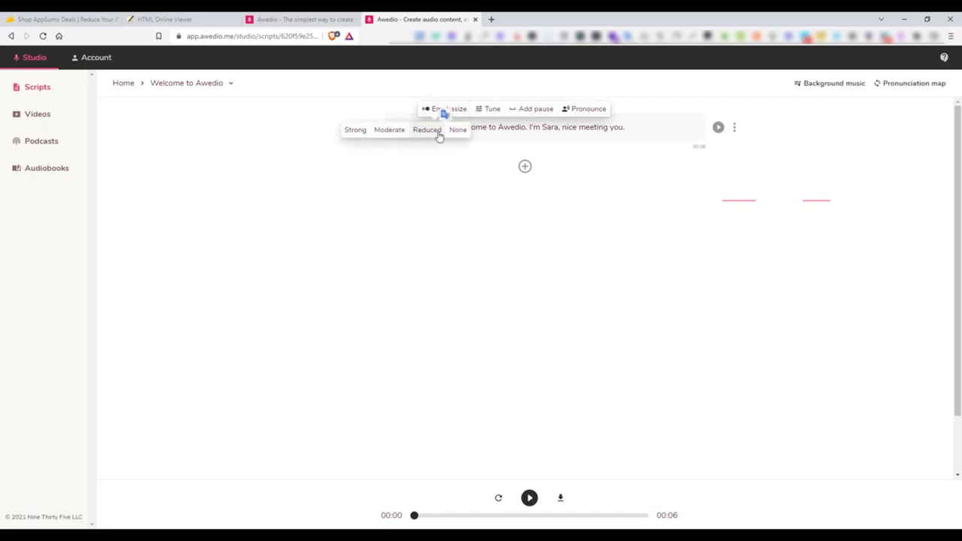
{"action": "left_click", "coordinate": [356, 131]}
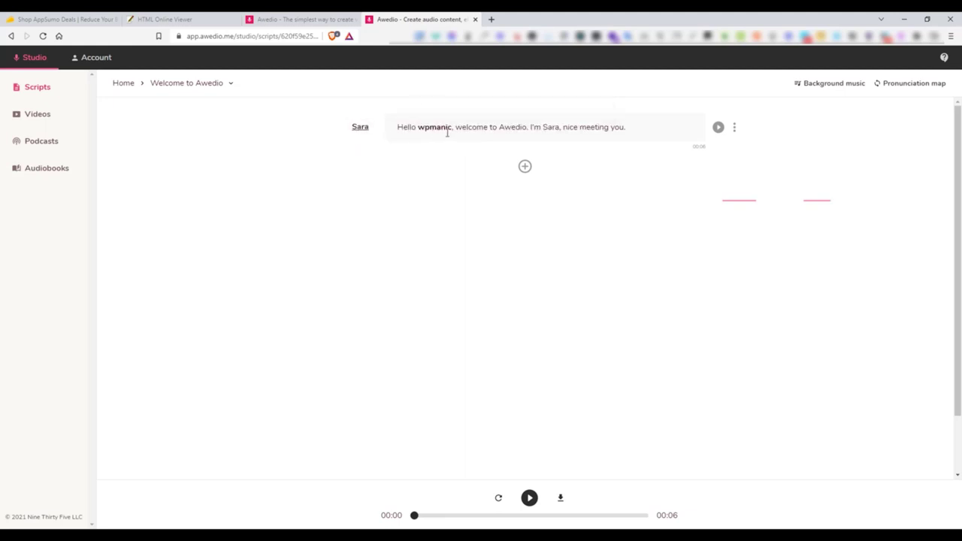
Tune the word "welcome" to the Slow rate and play Sara's line
{"action": "double_click", "coordinate": [472, 128]}
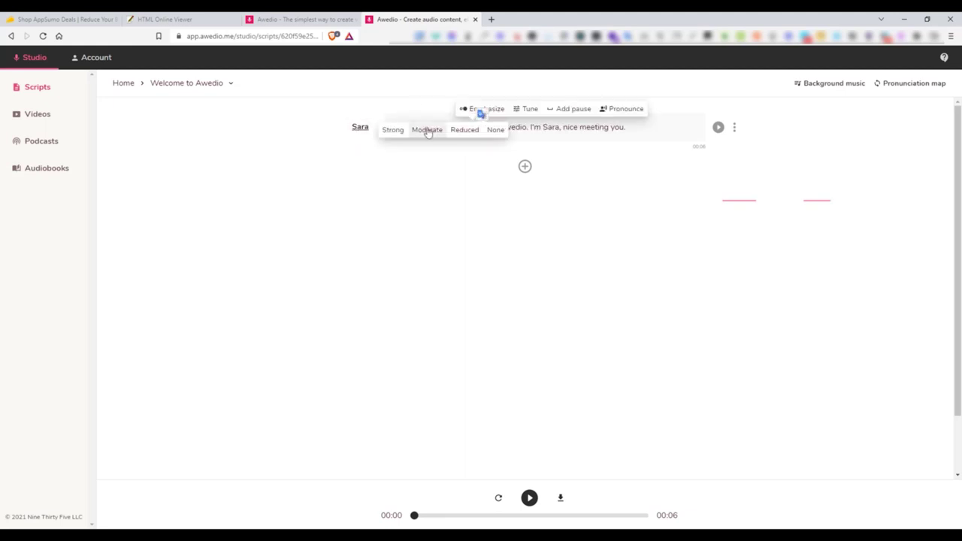
{"action": "left_click", "coordinate": [481, 130]}
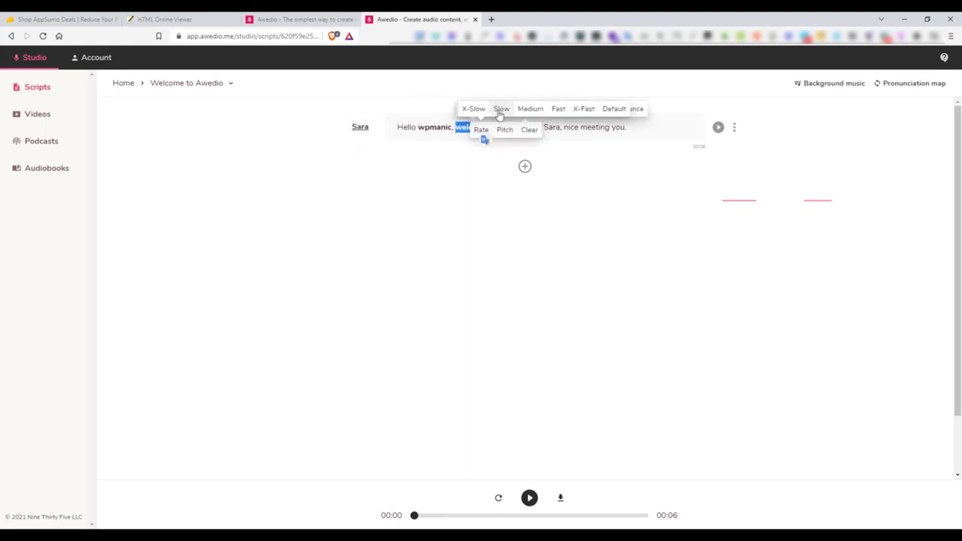
{"action": "left_click", "coordinate": [501, 109]}
{"action": "left_click", "coordinate": [717, 128]}
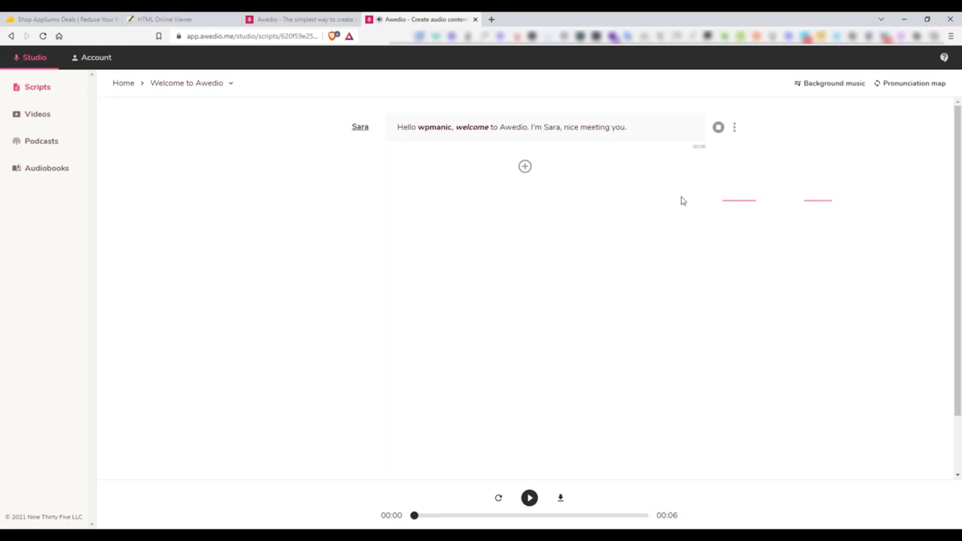
Look over the extra options for Sara's line and for the Welcome to Awedio script in the script list
{"action": "left_click", "coordinate": [739, 134]}
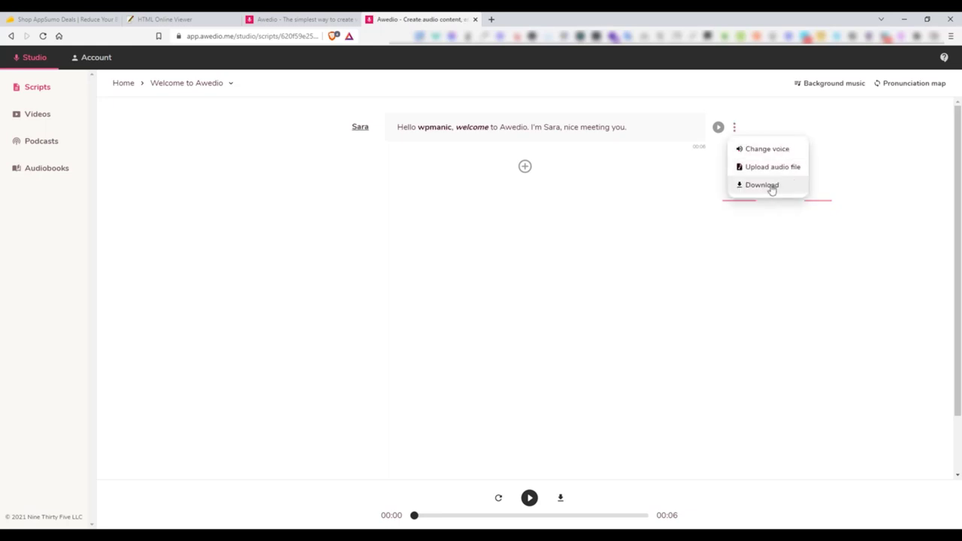
{"action": "left_click", "coordinate": [630, 190]}
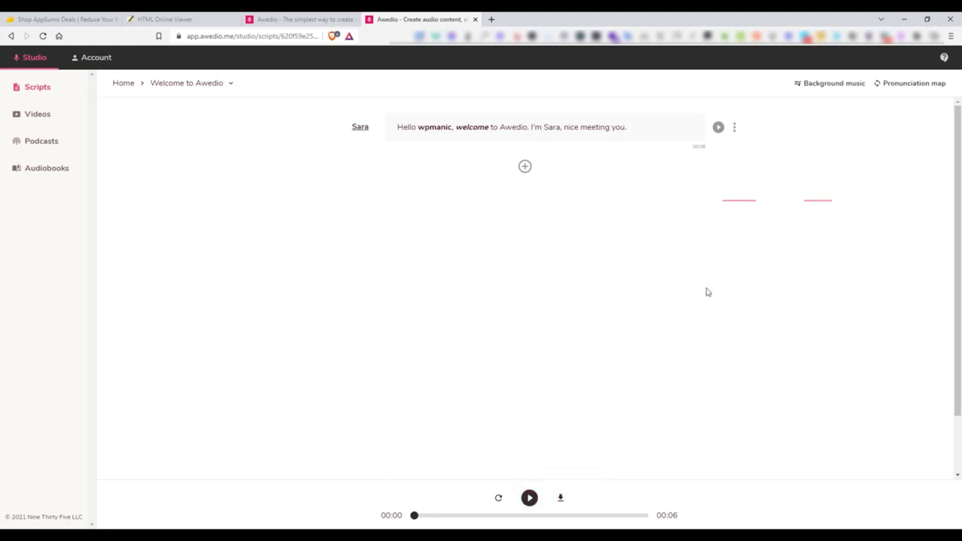
{"action": "left_click", "coordinate": [124, 85]}
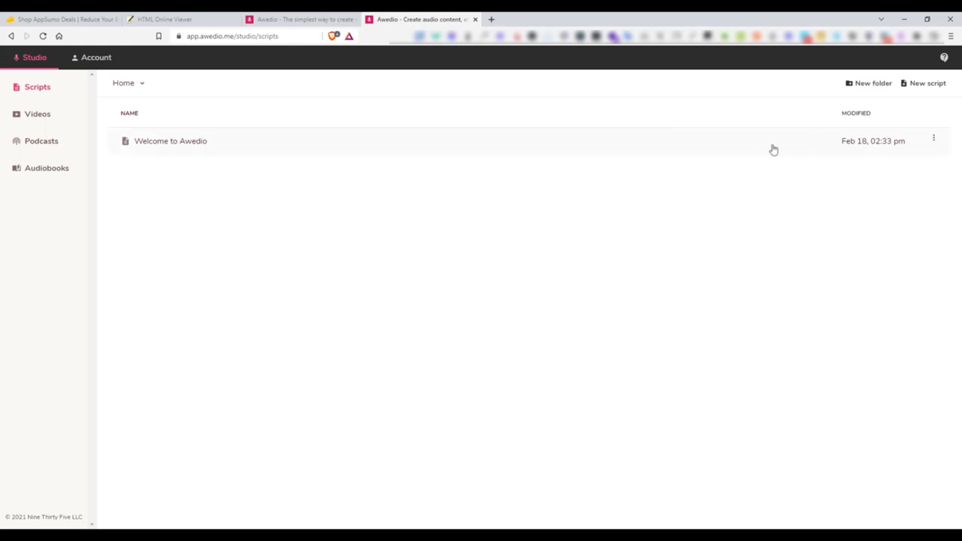
{"action": "left_click", "coordinate": [934, 142]}
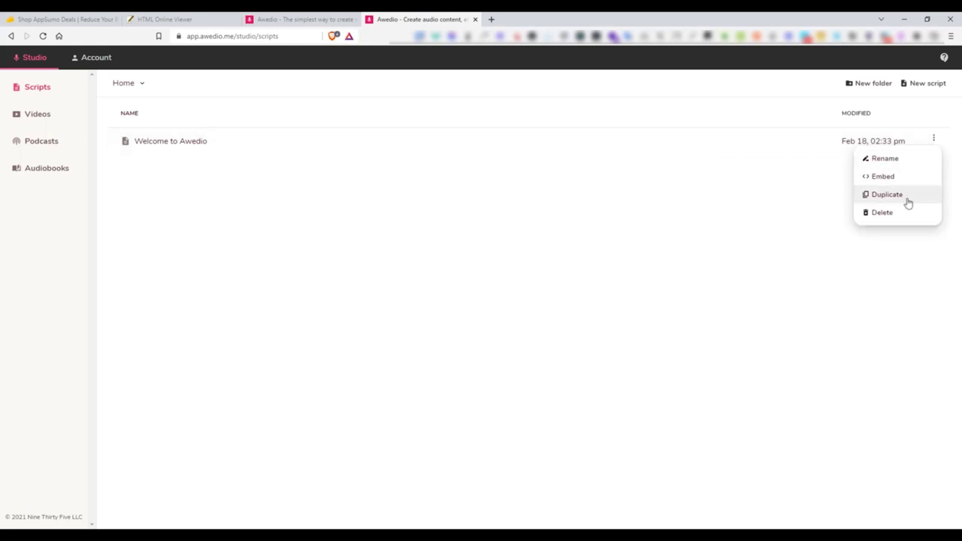
{"action": "left_click", "coordinate": [822, 185]}
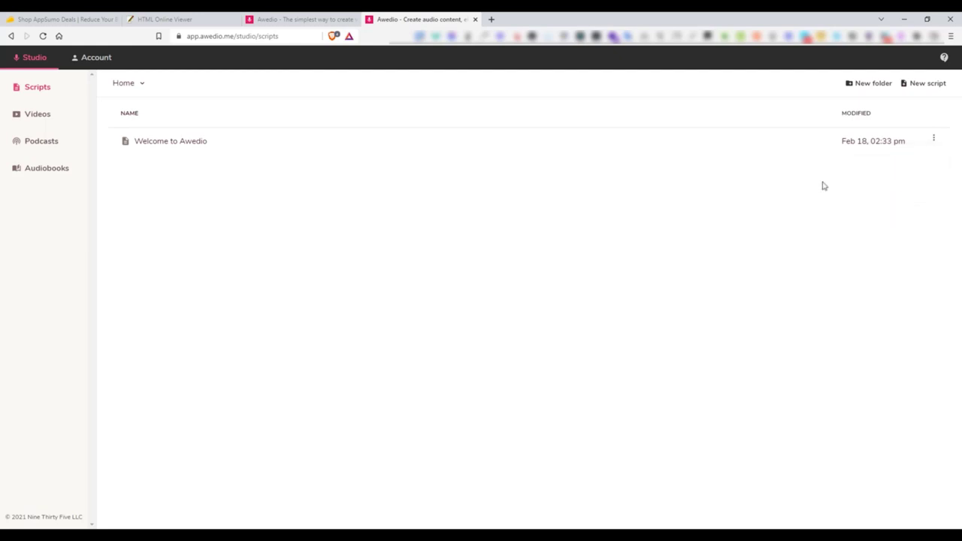
Create a new script named "Jellyfish facts" and enter the paragraph beginning "Jellyfish are some of the oldest animals on Earth"
{"action": "left_click", "coordinate": [915, 89]}
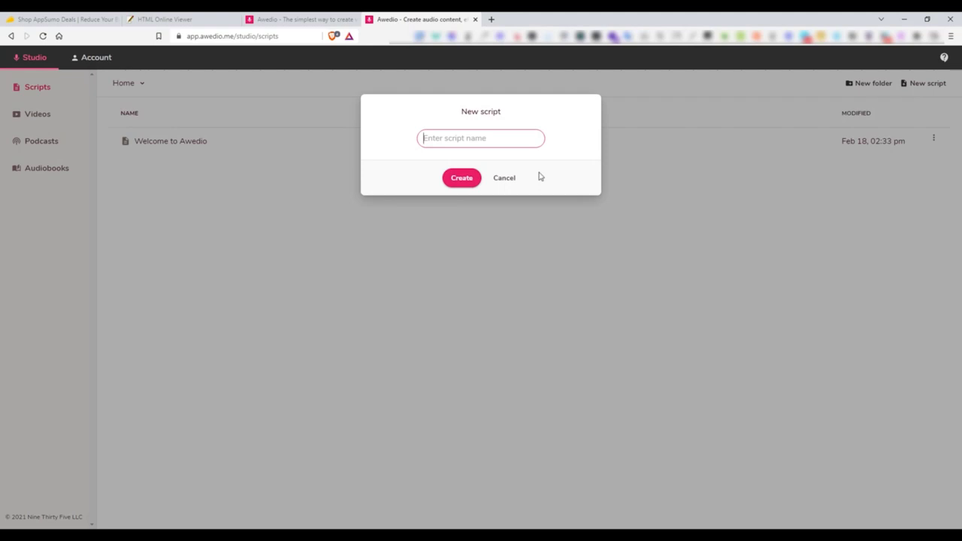
{"action": "type", "text": "I"}
{"action": "key", "text": "Return"}
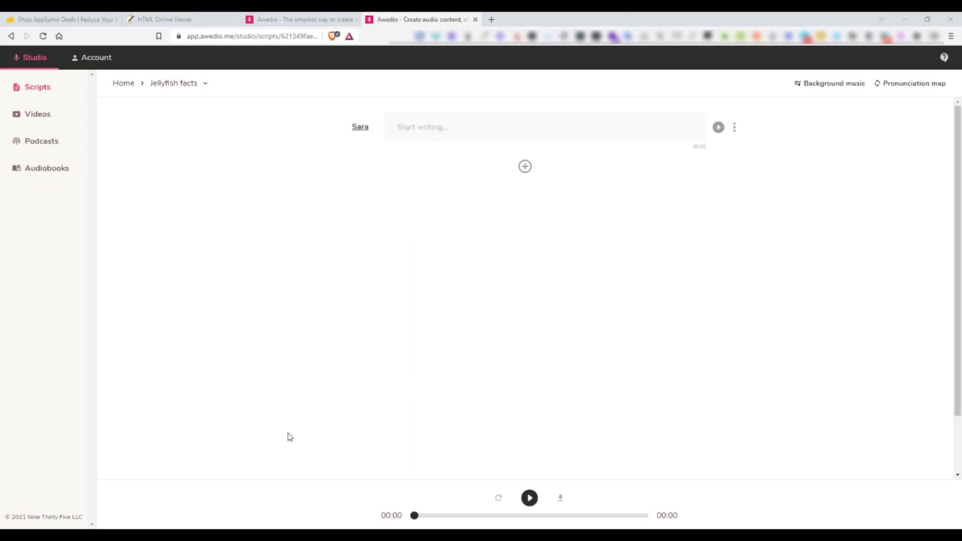
{"action": "left_click", "coordinate": [509, 128]}
{"action": "type", "text": "Jellyfish are some of the oldest animals on Earth. They have been around for around 600 million years! Most of a jellyfish is made up of water, just like we are 60% water. they have a jelly-like body thus they are called Jelly Fish. They don't have a brain, a heart, or lungs, which means they can drift with the ocean current and they don't need to breathe. They are predators though and can sting you."}
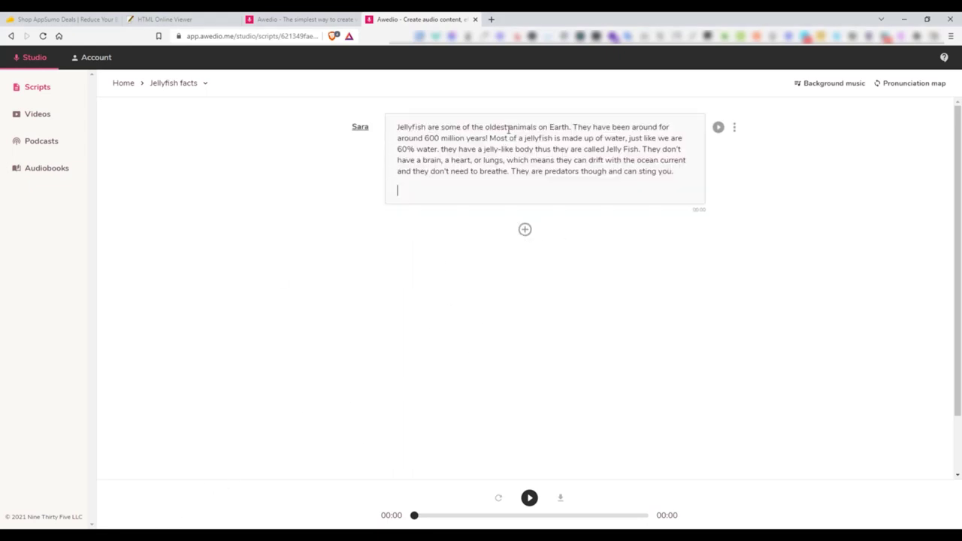
Move the text from "They don't have a brain" onward into a new second section and assign it the Matthew voice
{"action": "left_click", "coordinate": [525, 212]}
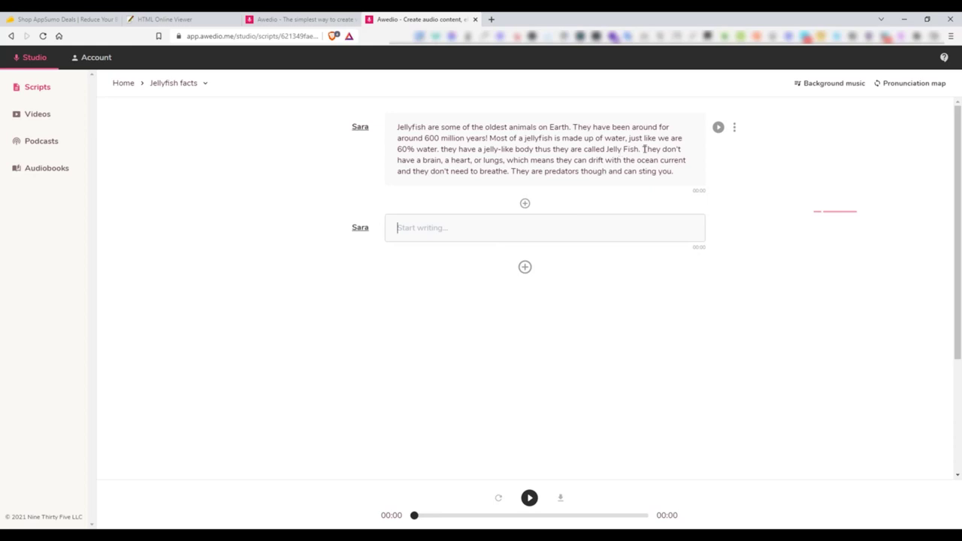
{"action": "left_click_drag", "start_coordinate": [644, 149], "coordinate": [682, 172]}
{"action": "key", "text": "ctrl+x"}
{"action": "left_click", "coordinate": [563, 202]}
{"action": "key", "text": "ctrl+v"}
{"action": "left_click", "coordinate": [361, 206]}
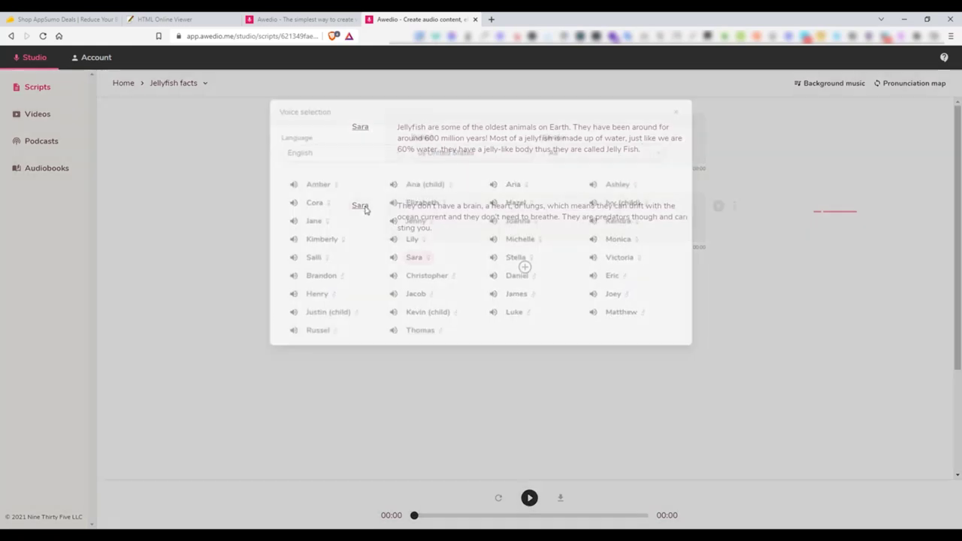
{"action": "left_click", "coordinate": [625, 317]}
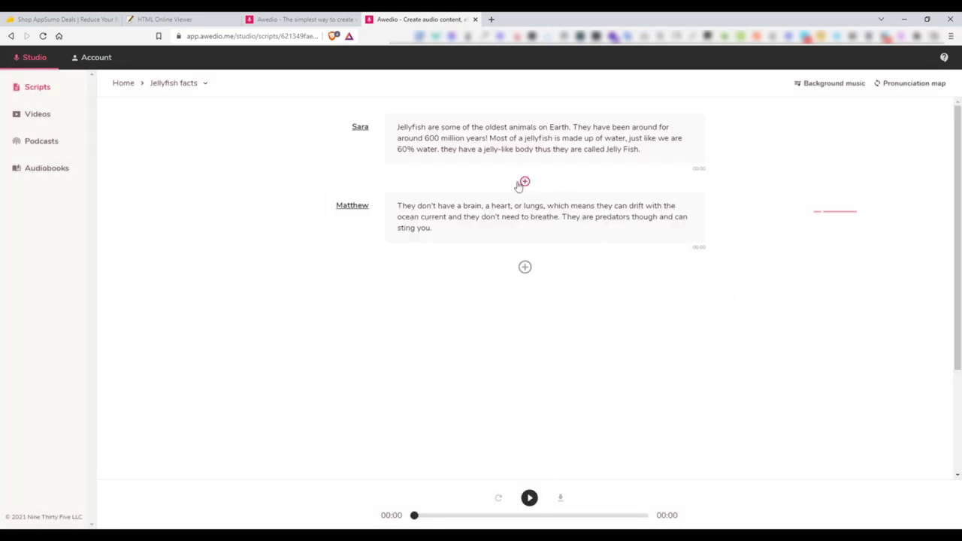
Insert a blank section between the Sara and Matthew sections and delete it
{"action": "left_click", "coordinate": [524, 184]}
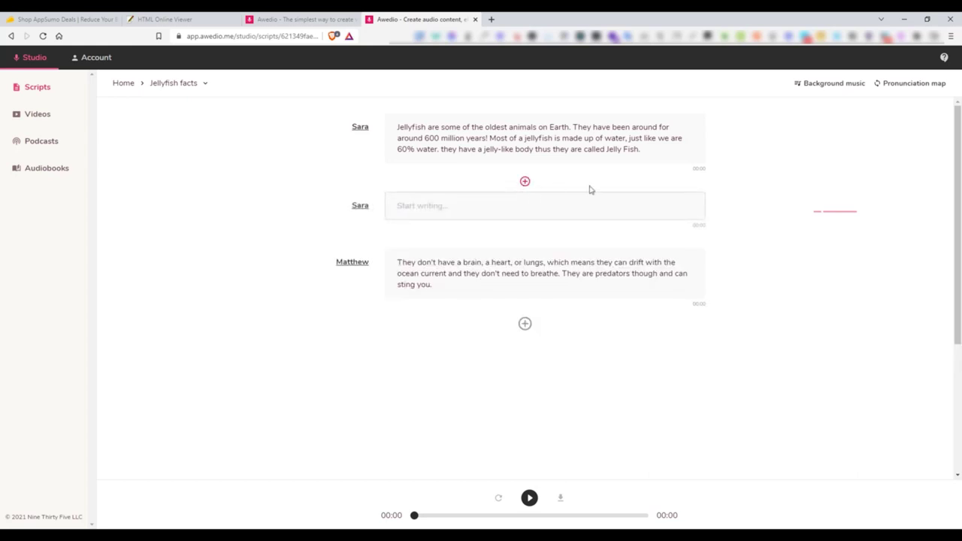
{"action": "left_click", "coordinate": [734, 205]}
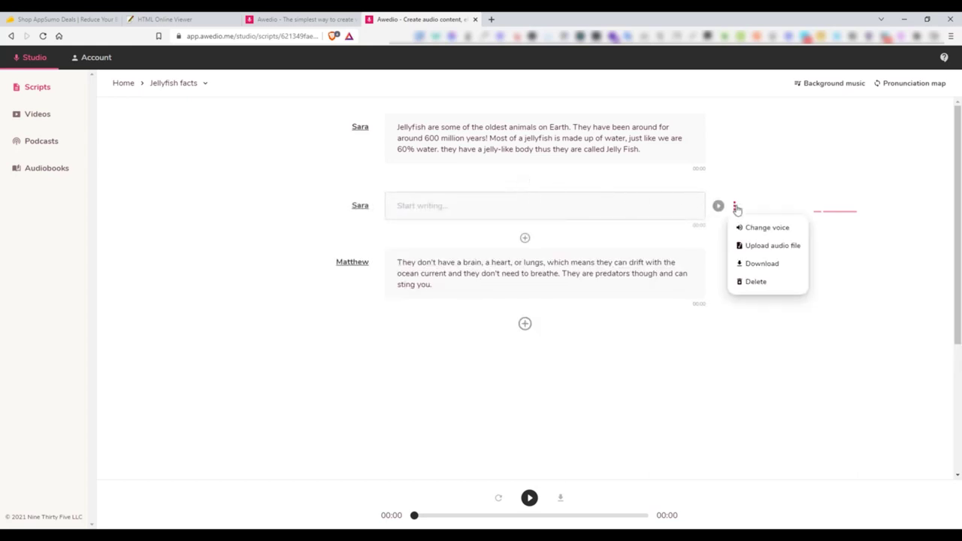
{"action": "left_click", "coordinate": [764, 286]}
{"action": "left_click", "coordinate": [530, 93]}
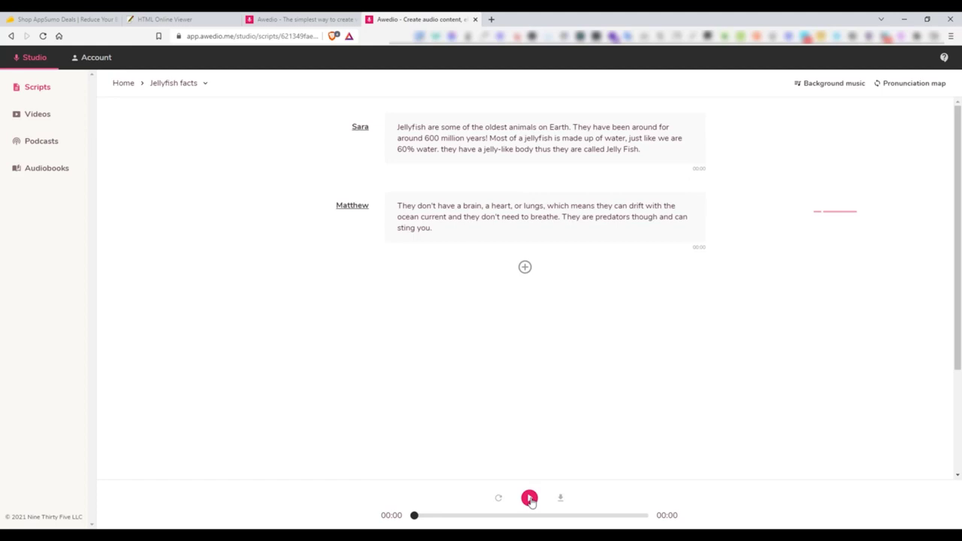
Generate and play the audio of the whole Jellyfish facts script
{"action": "left_click", "coordinate": [530, 499]}
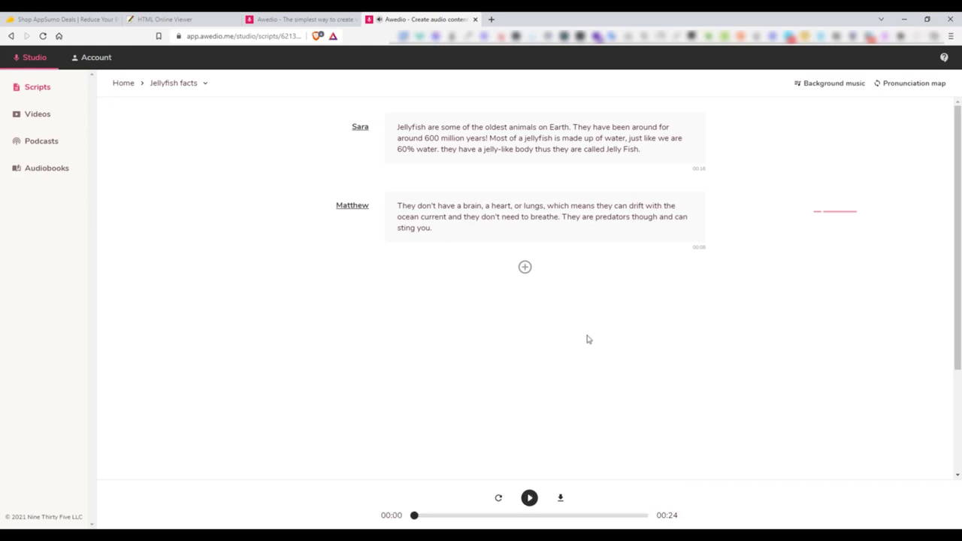
Copy the embed code of the Jellyfish facts script from the script list and close the code dialog
{"action": "left_click", "coordinate": [123, 83]}
{"action": "left_click", "coordinate": [933, 140]}
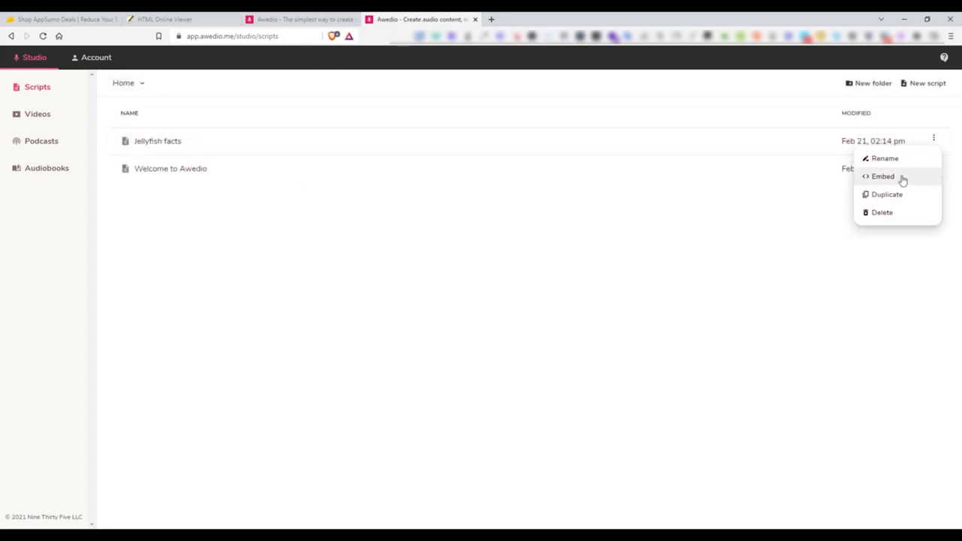
{"action": "left_click", "coordinate": [902, 179]}
{"action": "left_click", "coordinate": [462, 132]}
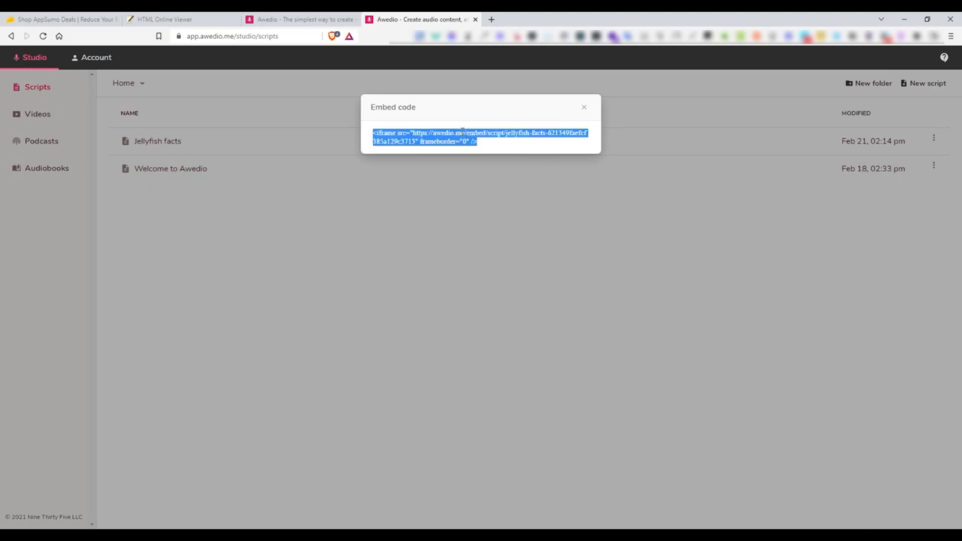
{"action": "key", "text": "ctrl+c"}
{"action": "left_click", "coordinate": [466, 176]}
Switch to HTML Online Viewer, paste the embed code and briefly play the embedded Jellyfish facts player
{"action": "left_click", "coordinate": [165, 19]}
{"action": "key", "text": "ctrl+v"}
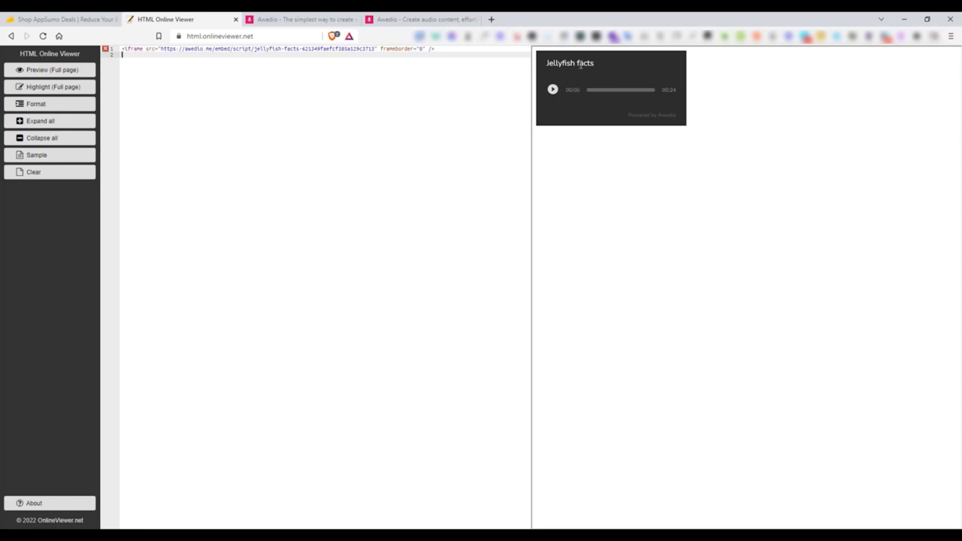
{"action": "left_click", "coordinate": [552, 89]}
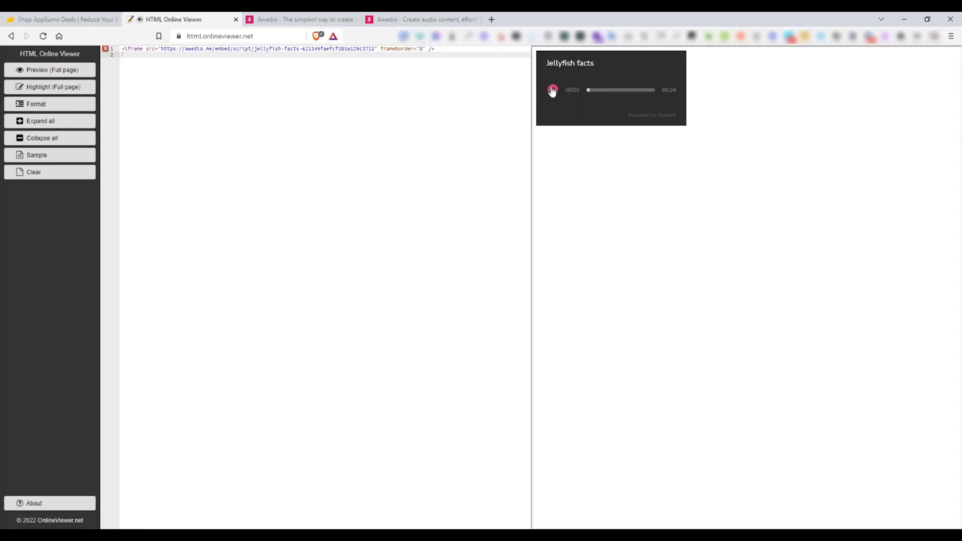
{"action": "left_click", "coordinate": [552, 91]}
Switch back to the Awedio studio and start a new video titled "JellyFish Facts"
{"action": "left_click", "coordinate": [419, 18]}
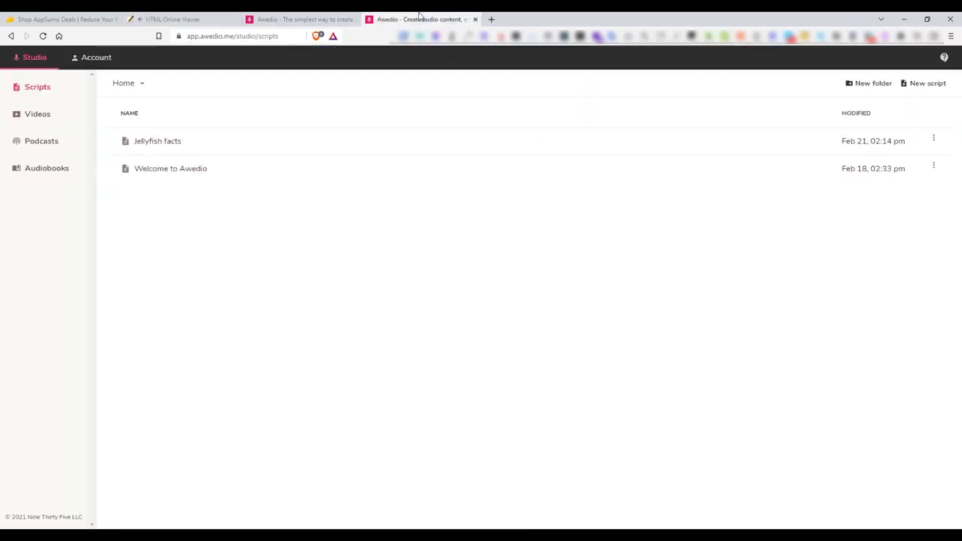
{"action": "left_click", "coordinate": [54, 116]}
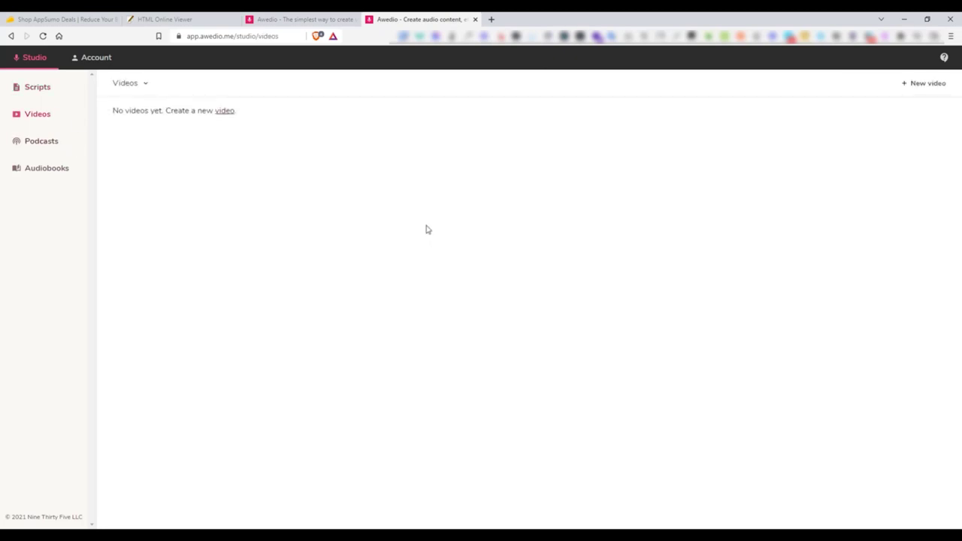
{"action": "left_click", "coordinate": [226, 111]}
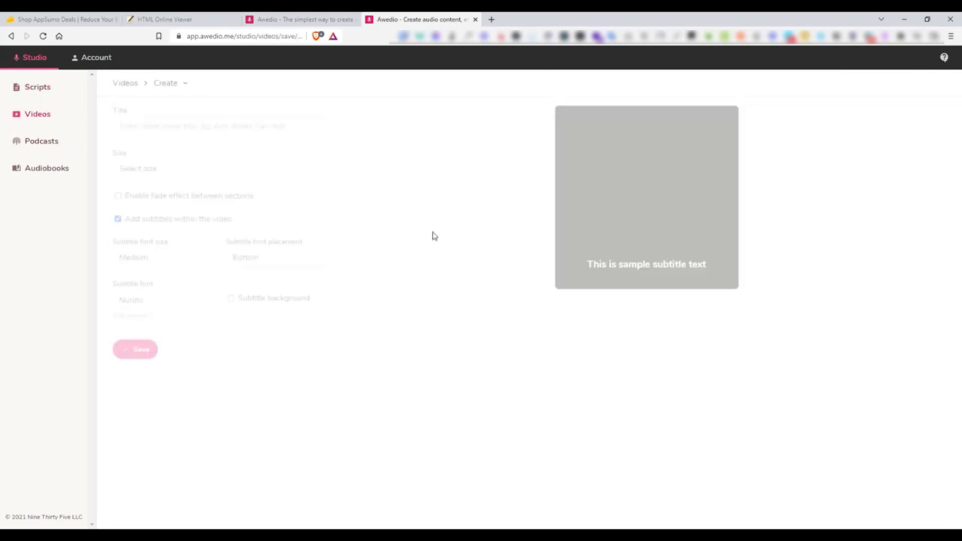
{"action": "left_click", "coordinate": [238, 127]}
{"action": "type", "text": "JellyFish Facts"}
Preview the Square and Portrait formats and set the video size to Landscape (YouTube, Facebook, Twitter, LinkedIn posts)
{"action": "left_click", "coordinate": [315, 173]}
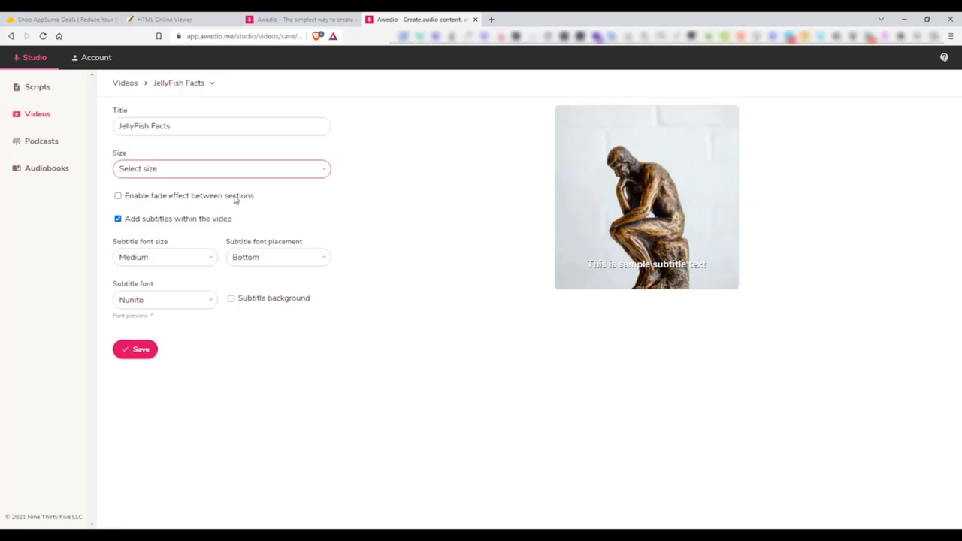
{"action": "key", "text": "Down"}
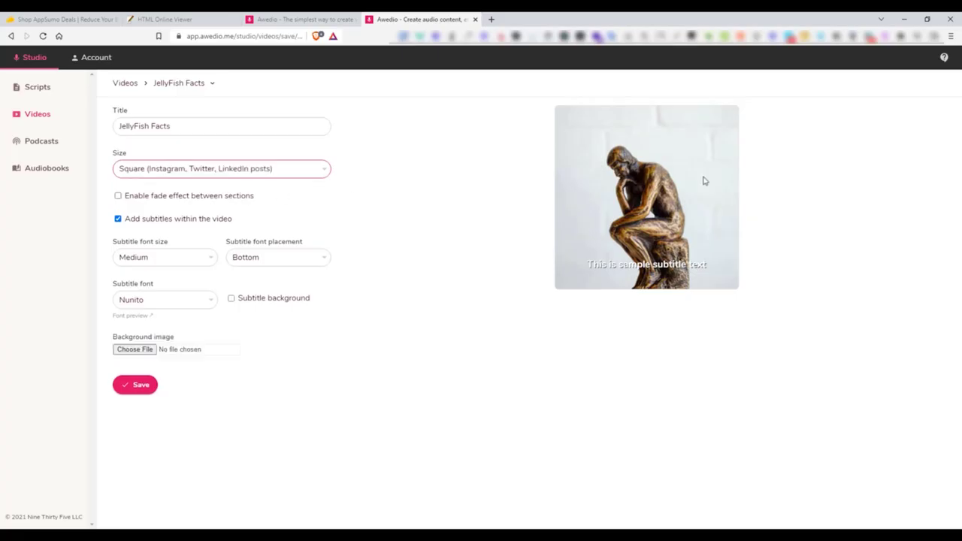
{"action": "key", "text": "Down"}
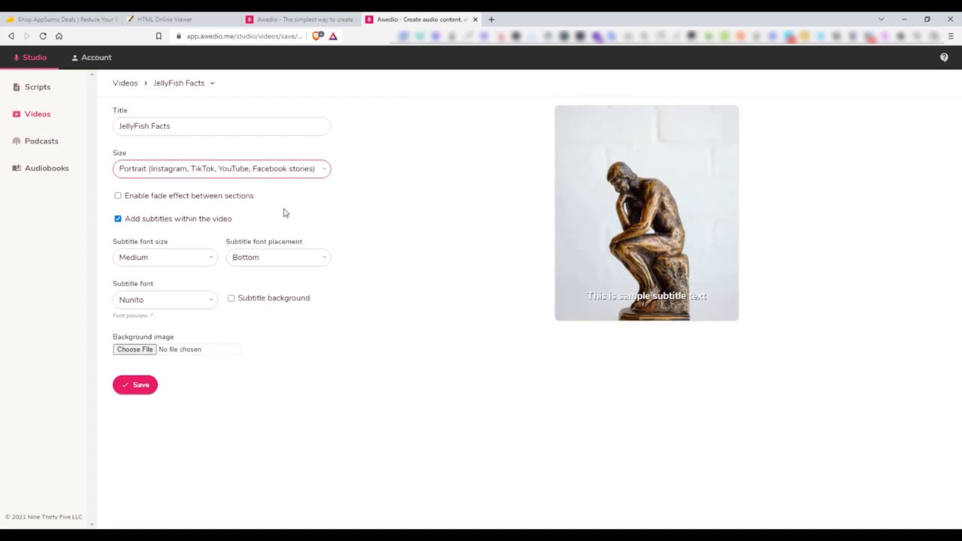
{"action": "key", "text": "Down"}
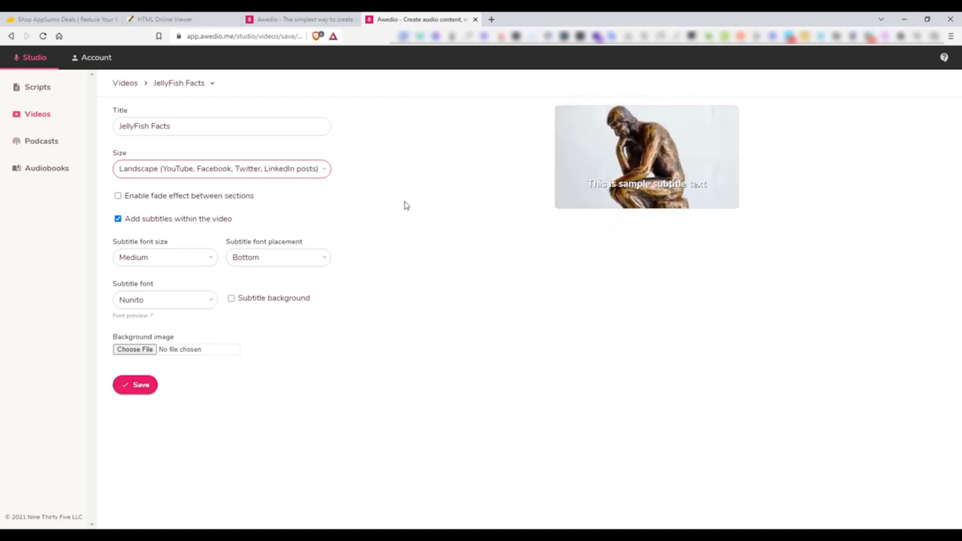
Enable the fade effect between sections, upload jellyfish.jpg as the background image and save the video settings
{"action": "left_click", "coordinate": [233, 197]}
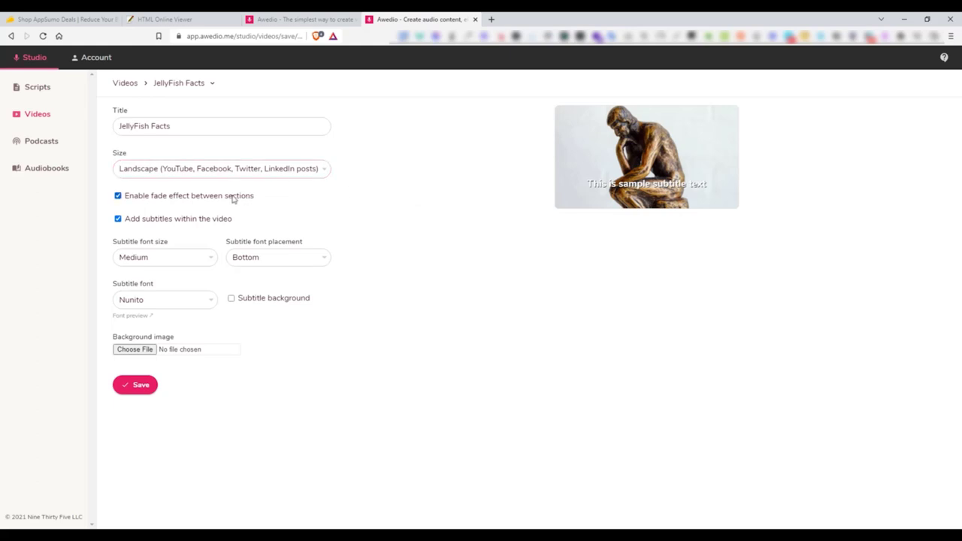
{"action": "double_click", "coordinate": [169, 222]}
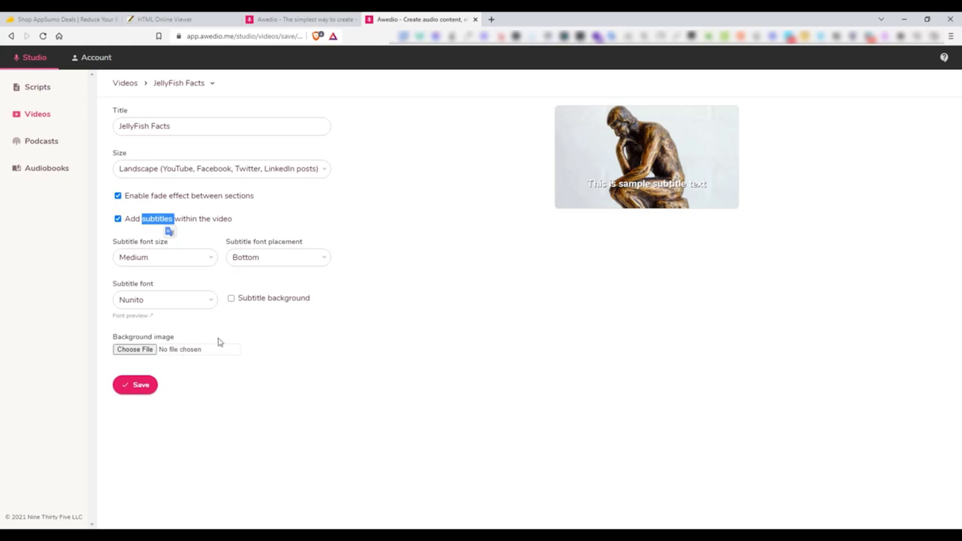
{"action": "left_click_drag", "start_coordinate": [218, 342], "coordinate": [293, 346]}
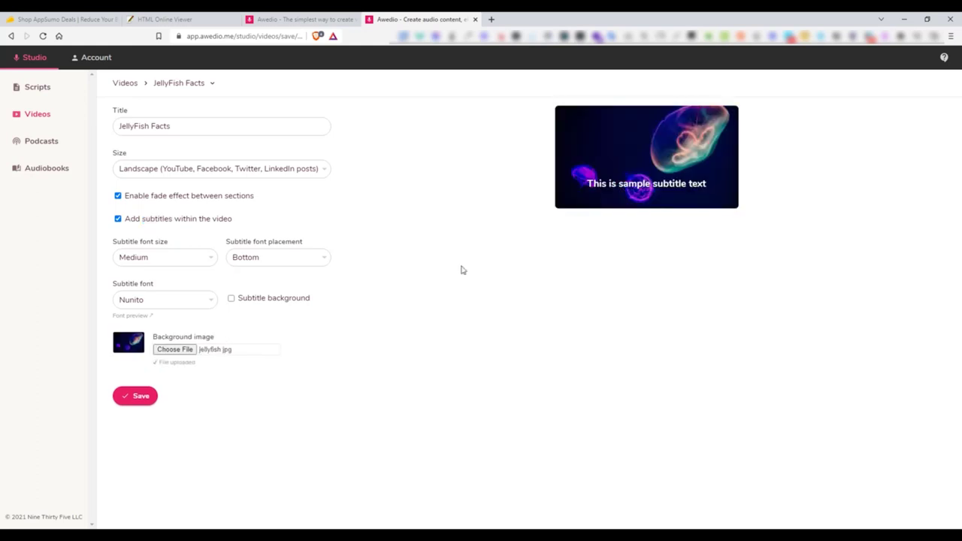
{"action": "left_click", "coordinate": [136, 400]}
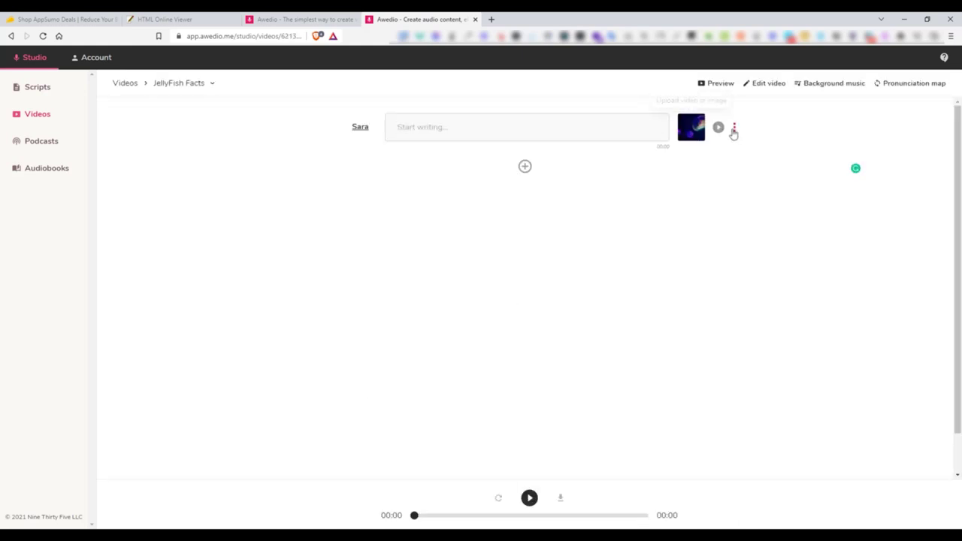
Fill three video sections with the prepared jellyfish facts and replace the third section's background with the jellyfish video clip
{"action": "left_click", "coordinate": [734, 128]}
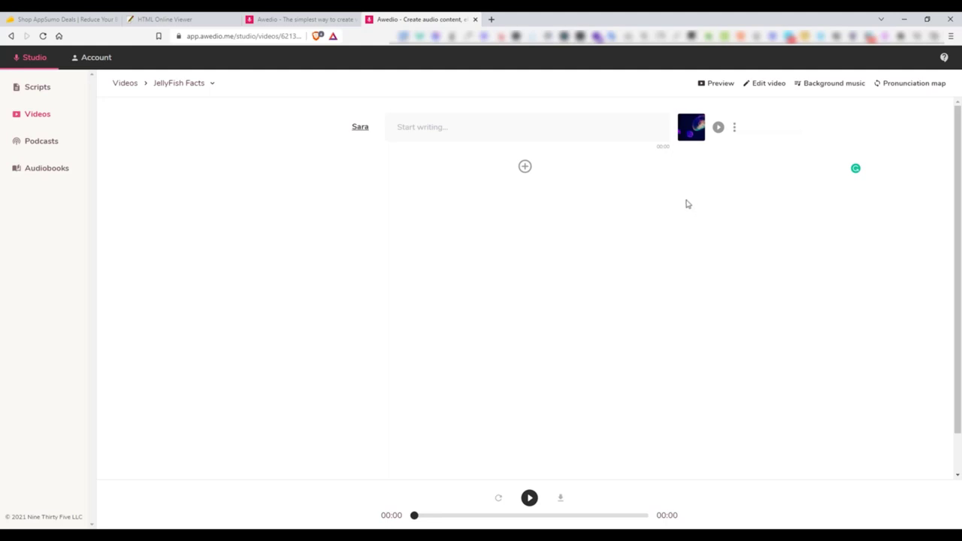
{"action": "left_click", "coordinate": [513, 138]}
{"action": "key", "text": "ctrl+v"}
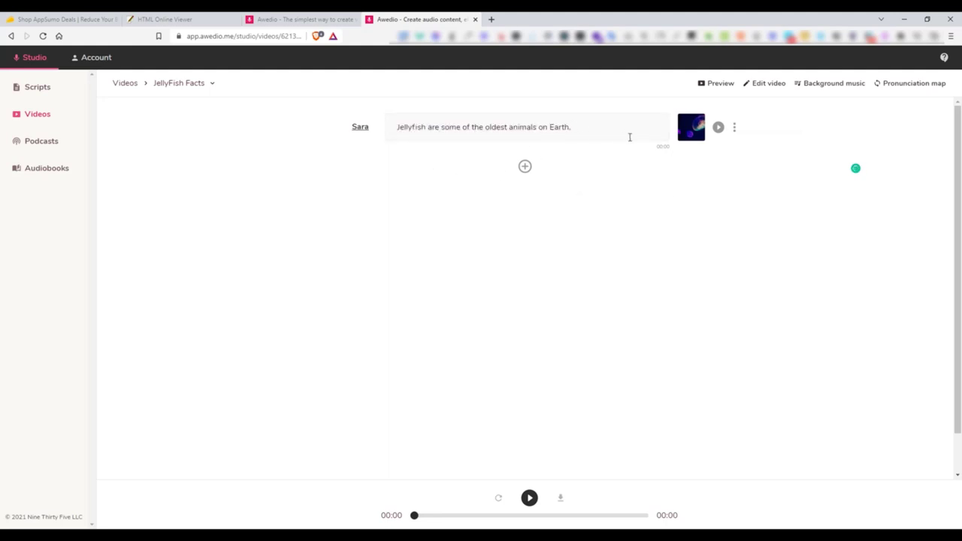
{"action": "left_click", "coordinate": [525, 167]}
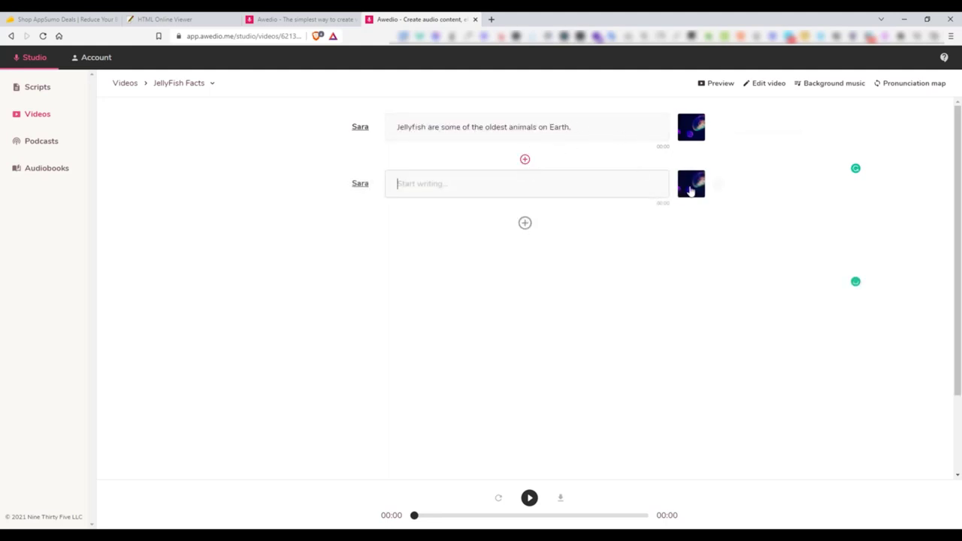
{"action": "left_click", "coordinate": [525, 180]}
{"action": "key", "text": "ctrl+v"}
{"action": "left_click", "coordinate": [524, 244]}
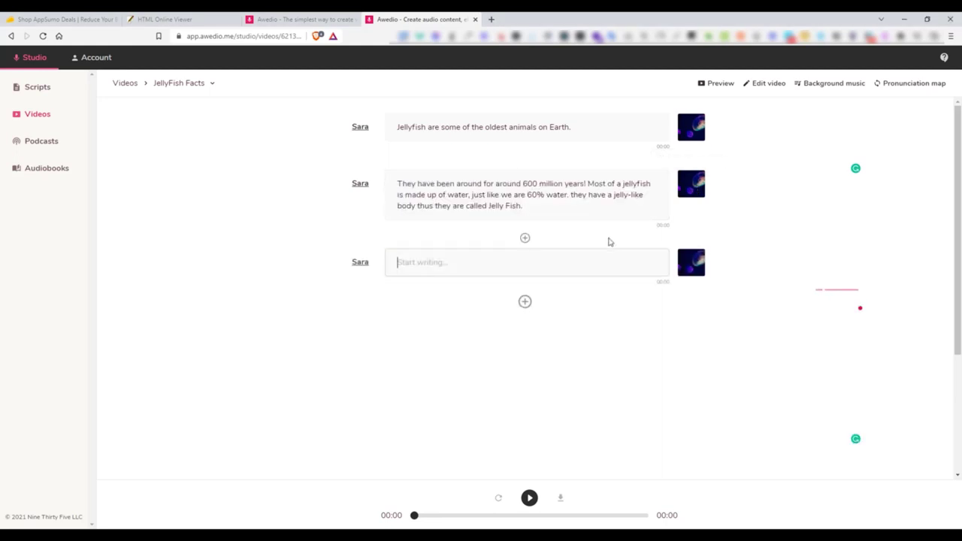
{"action": "key", "text": "ctrl+v"}
{"action": "left_click", "coordinate": [653, 318]}
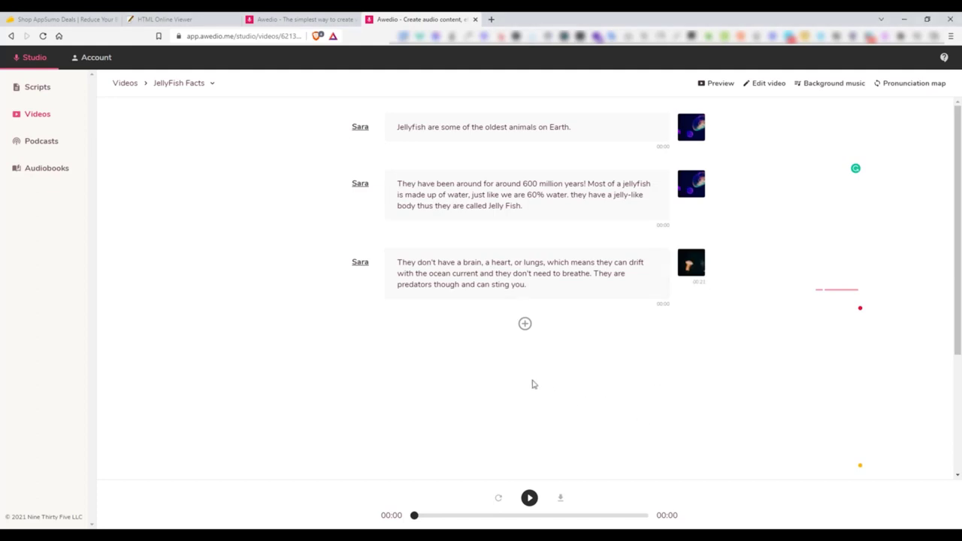
Play the video's narration, watch the rendered video preview and close it
{"action": "left_click", "coordinate": [529, 497]}
{"action": "left_click", "coordinate": [712, 84]}
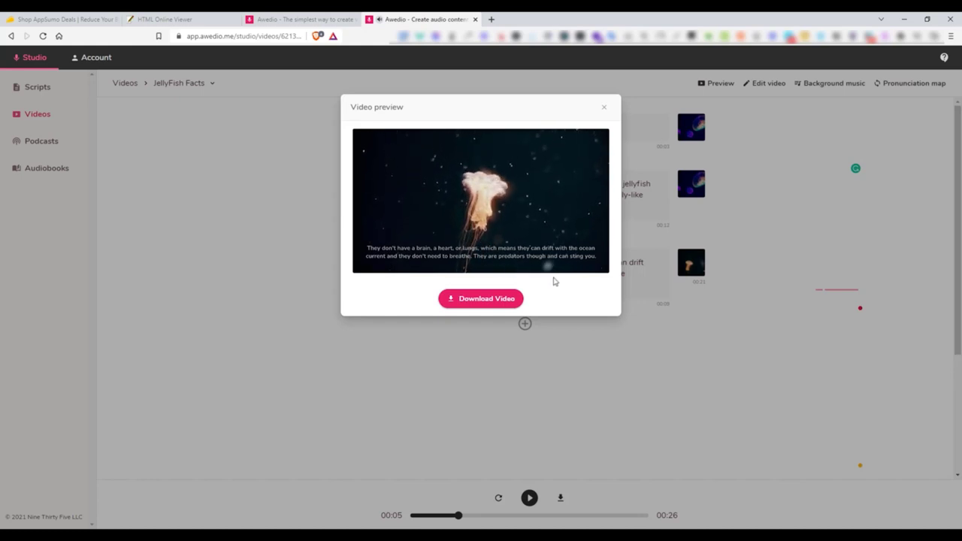
{"action": "left_click", "coordinate": [603, 107]}
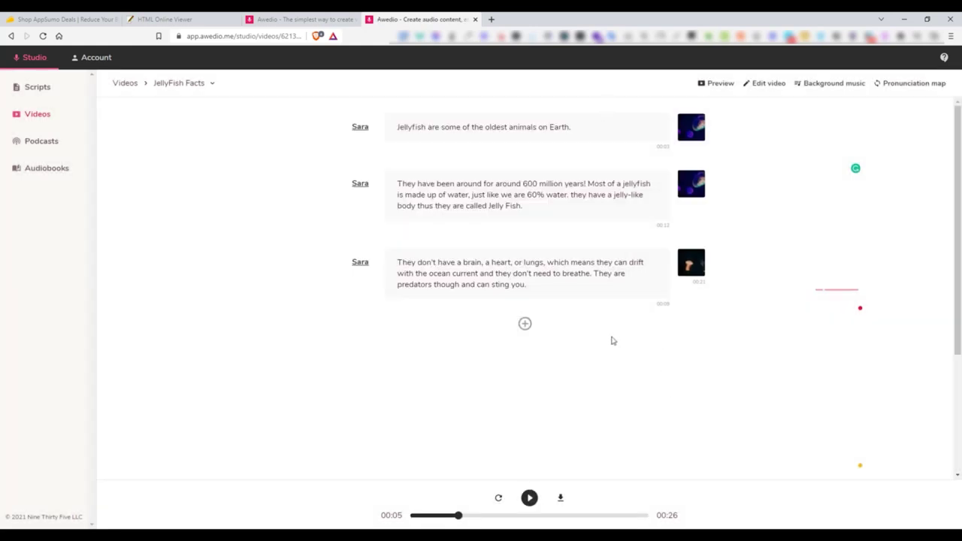
Look over the voice selection for the third section without changing it, and reopen the video's settings
{"action": "left_click", "coordinate": [355, 265]}
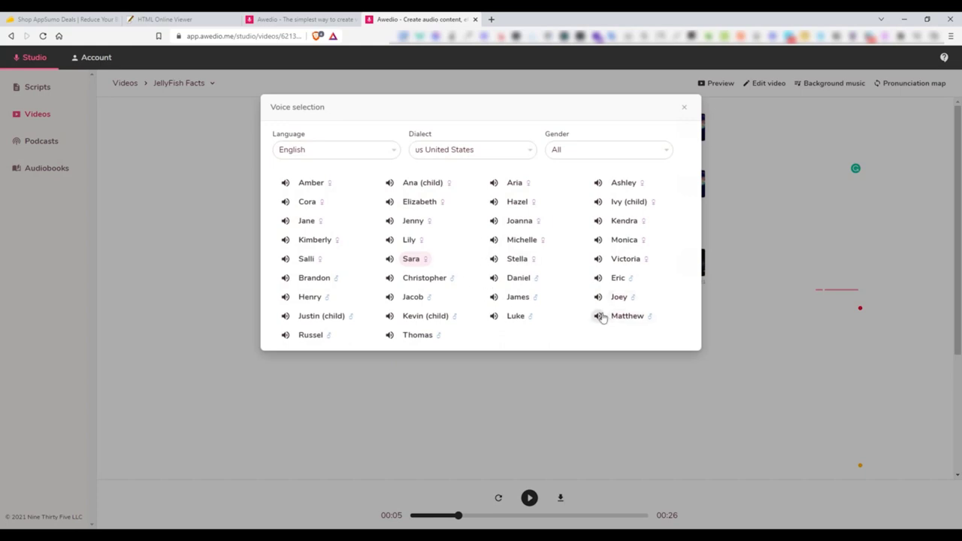
{"action": "left_click", "coordinate": [633, 373]}
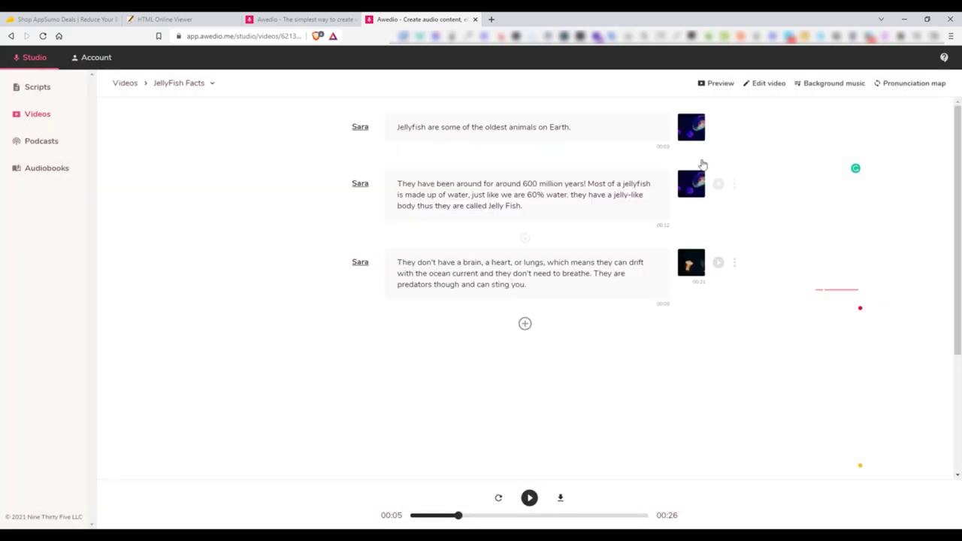
{"action": "left_click", "coordinate": [777, 87]}
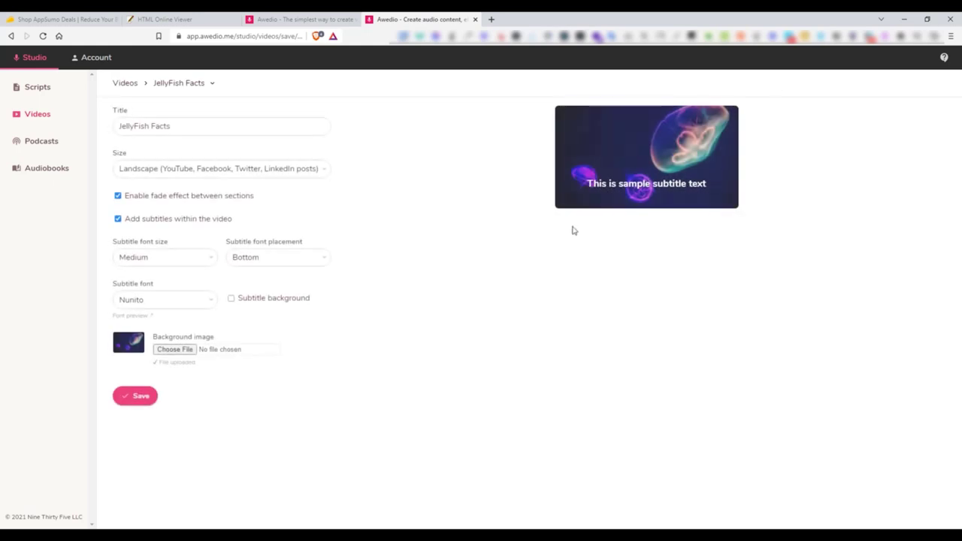
Return to the video list and check which actions are available for the JellyFish Facts video
{"action": "left_click", "coordinate": [83, 120]}
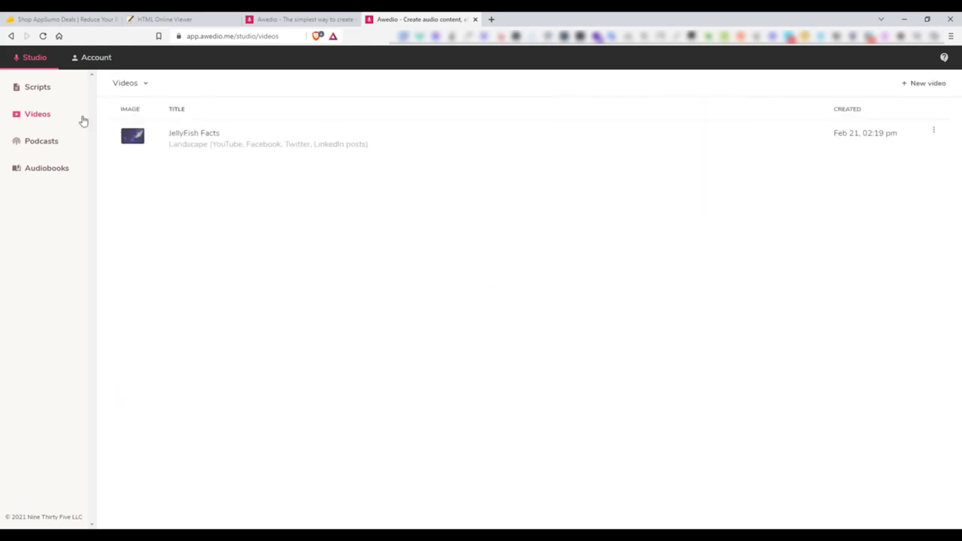
{"action": "left_click", "coordinate": [933, 130]}
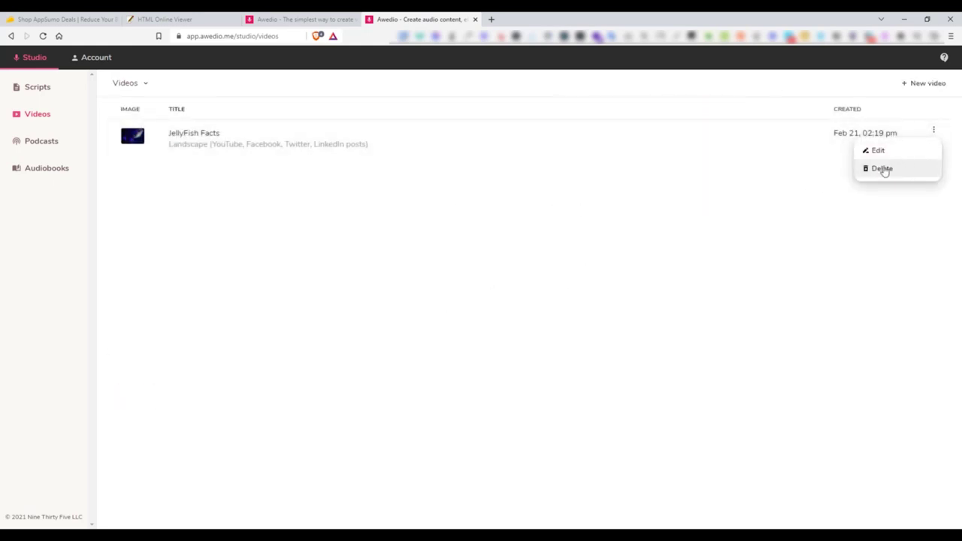
{"action": "left_click", "coordinate": [698, 210]}
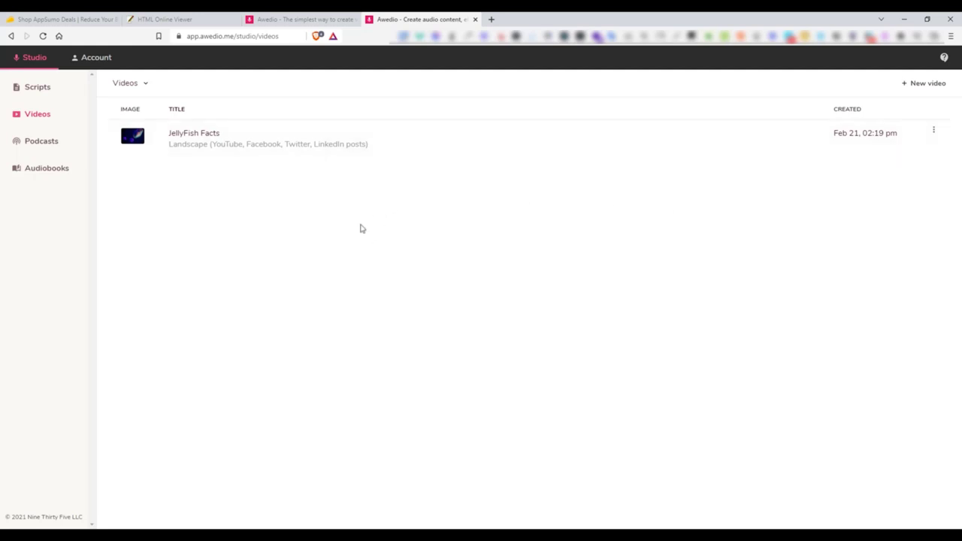
Create a podcast show titled "My New Podcast" described as "Educational Podcast", category Education, sub category How To, with jellyfish.jpg as cover
{"action": "left_click", "coordinate": [43, 143]}
{"action": "left_click", "coordinate": [248, 111]}
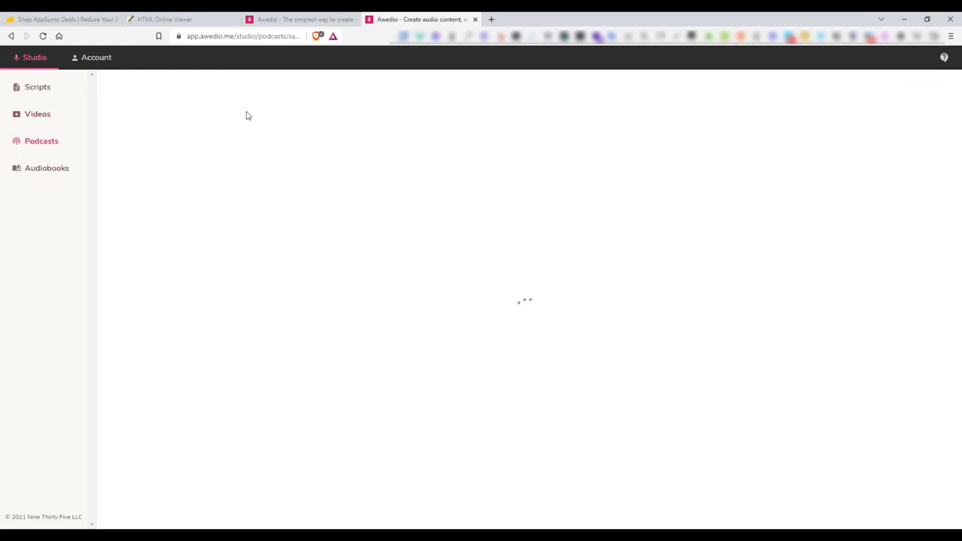
{"action": "left_click", "coordinate": [257, 125]}
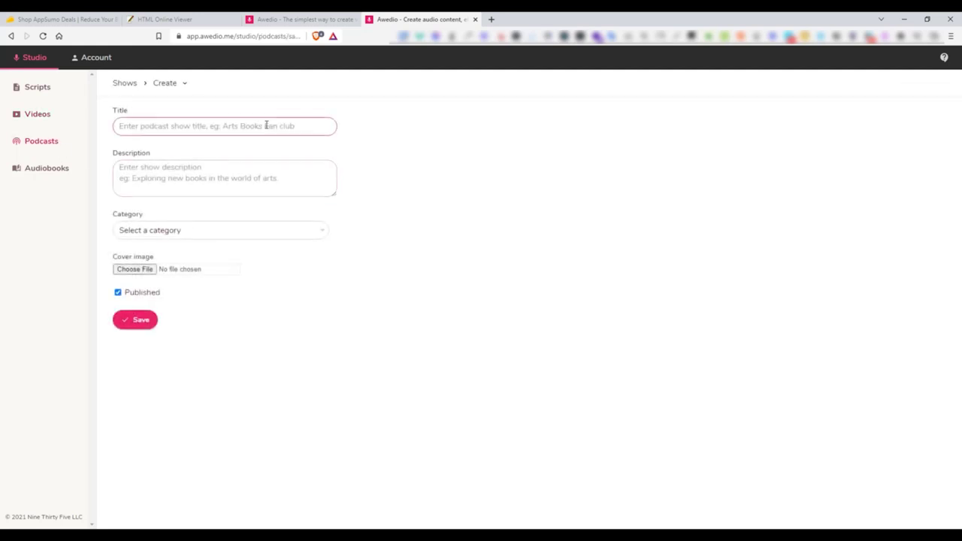
{"action": "type", "text": "My New Podcast"}
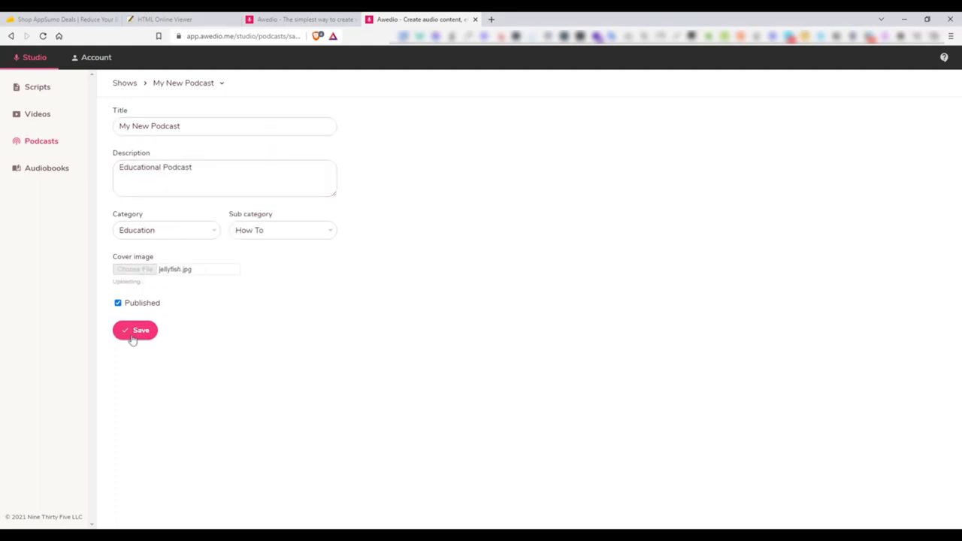
{"action": "left_click", "coordinate": [128, 333]}
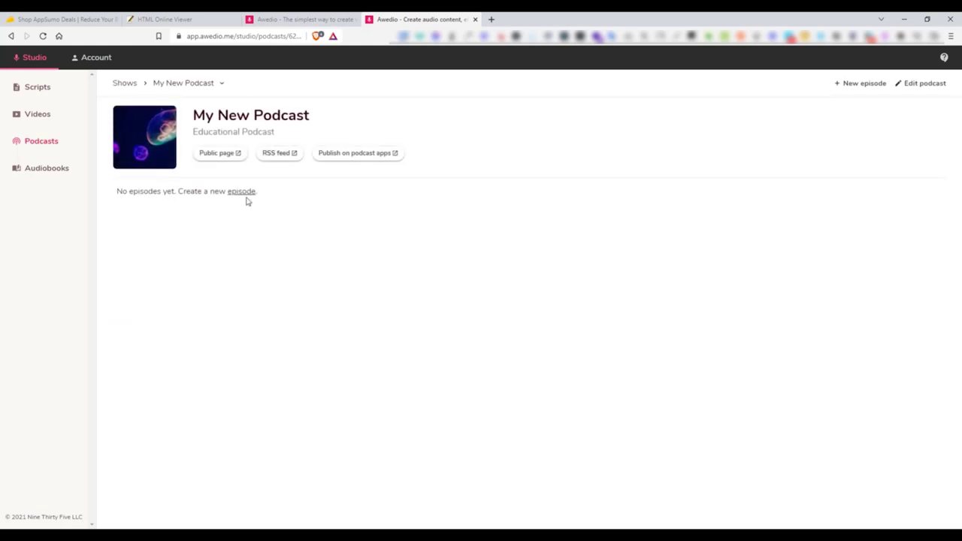
Create a published episode titled "Epi-1" with the description "this is a test episode" in My New Podcast
{"action": "left_click", "coordinate": [243, 192]}
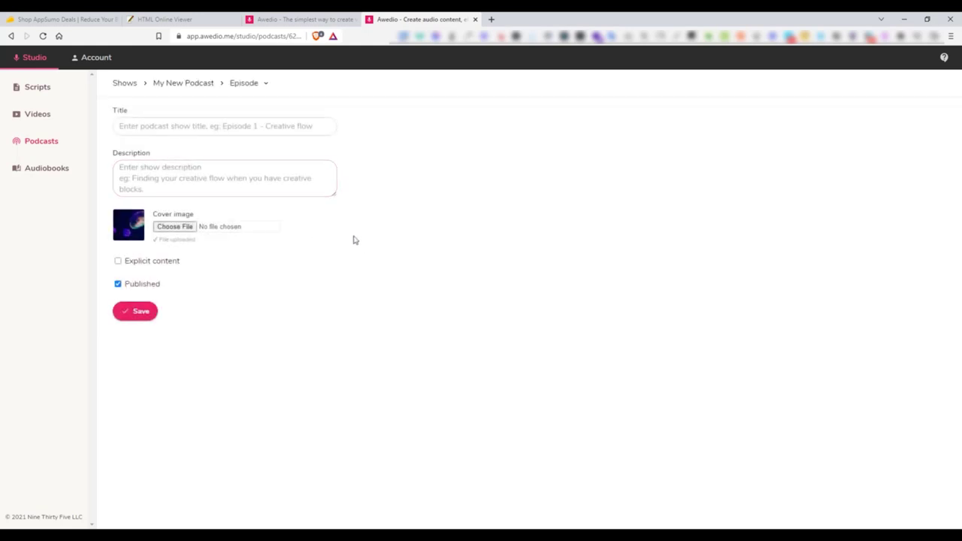
{"action": "left_click", "coordinate": [217, 127]}
{"action": "type", "text": "Epi-1"}
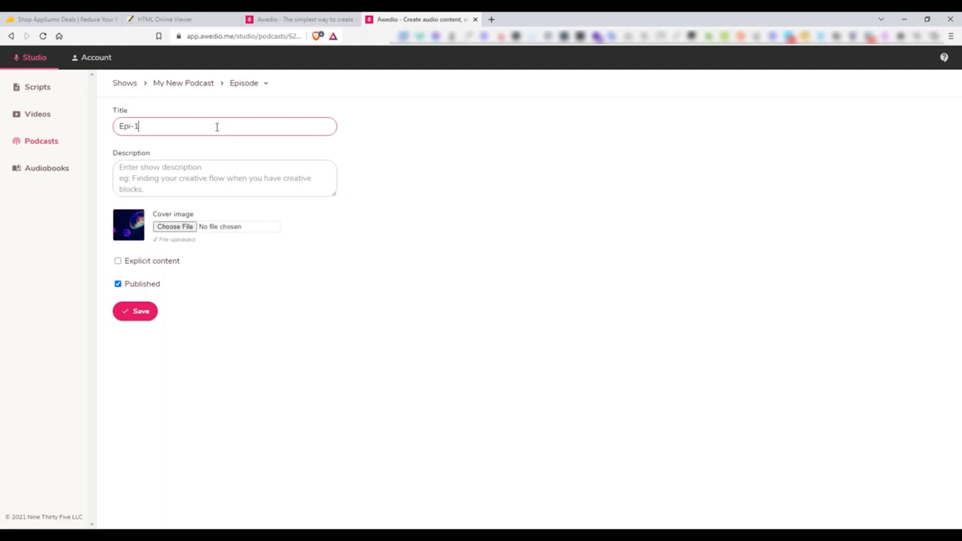
{"action": "key", "text": "Tab"}
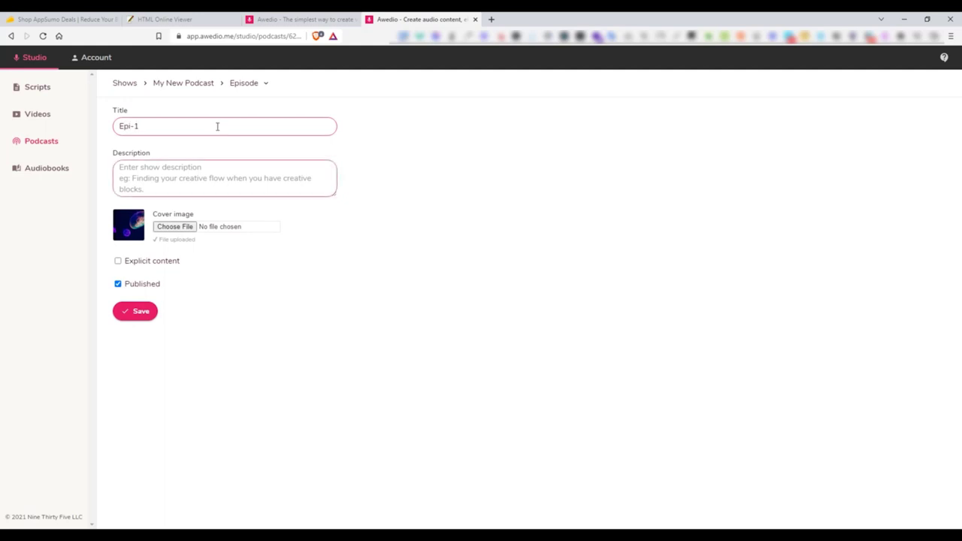
{"action": "type", "text": "this is a test episode"}
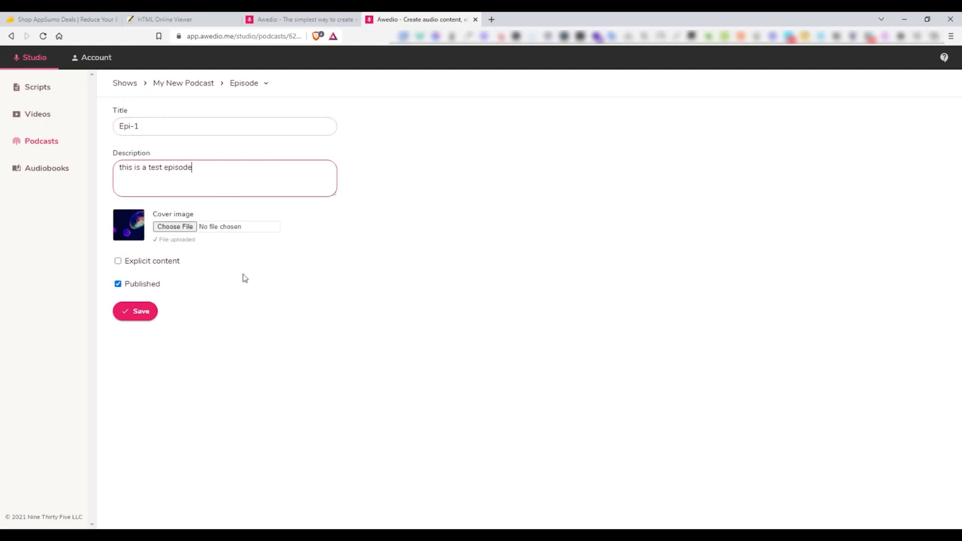
{"action": "left_click", "coordinate": [171, 266]}
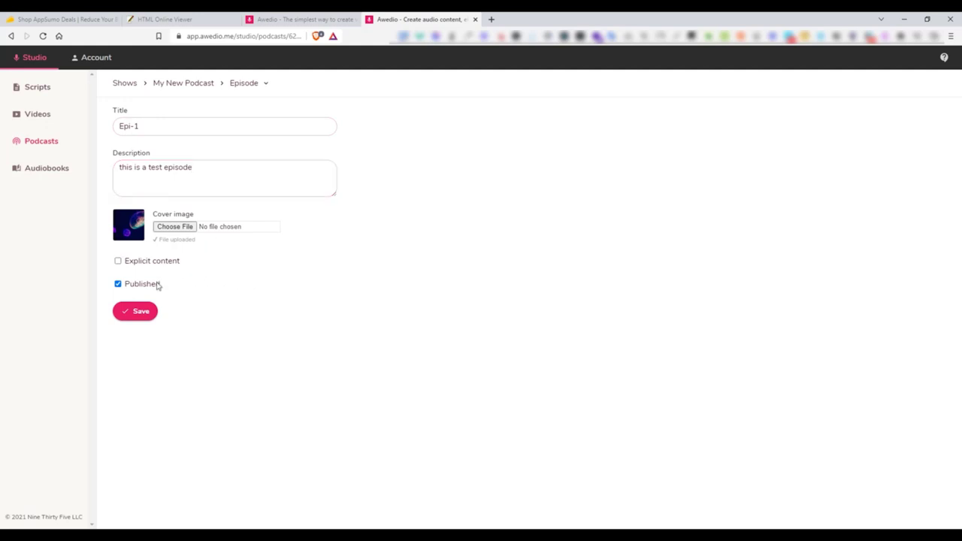
{"action": "left_click", "coordinate": [127, 313]}
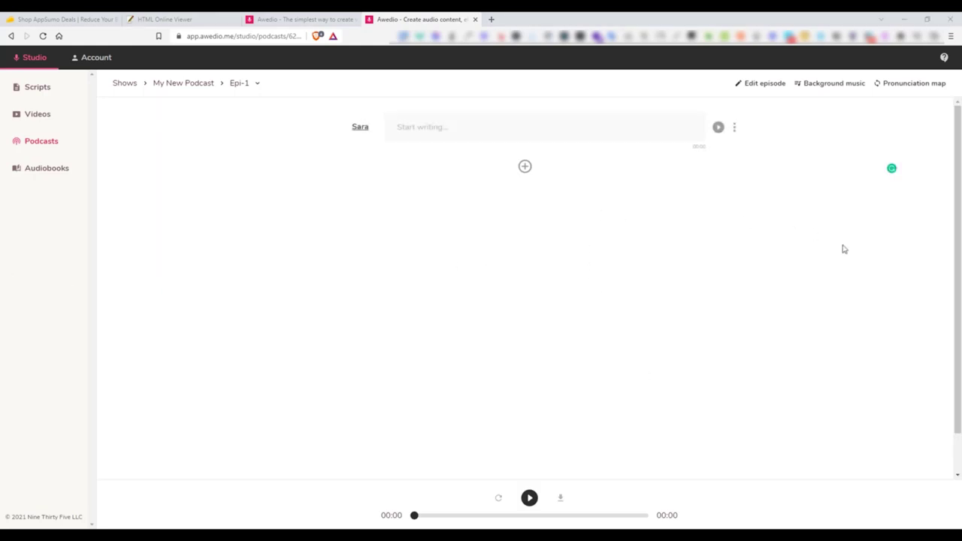
Enter the paragraph starting "They don't have a brain, a heart, or lungs" in the episode, voiced by Kevin (child), and play it
{"action": "left_click", "coordinate": [597, 131]}
{"action": "type", "text": "They don't have a brain, a heart, or lungs, which means they can drift with the ocean current and they don't need to breathe. They are predators though and can sting you."}
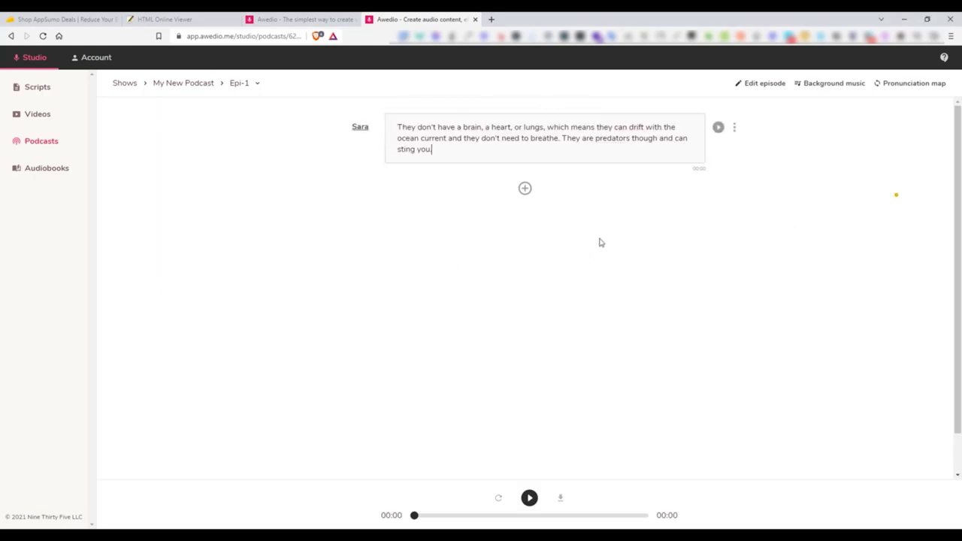
{"action": "left_click", "coordinate": [354, 128]}
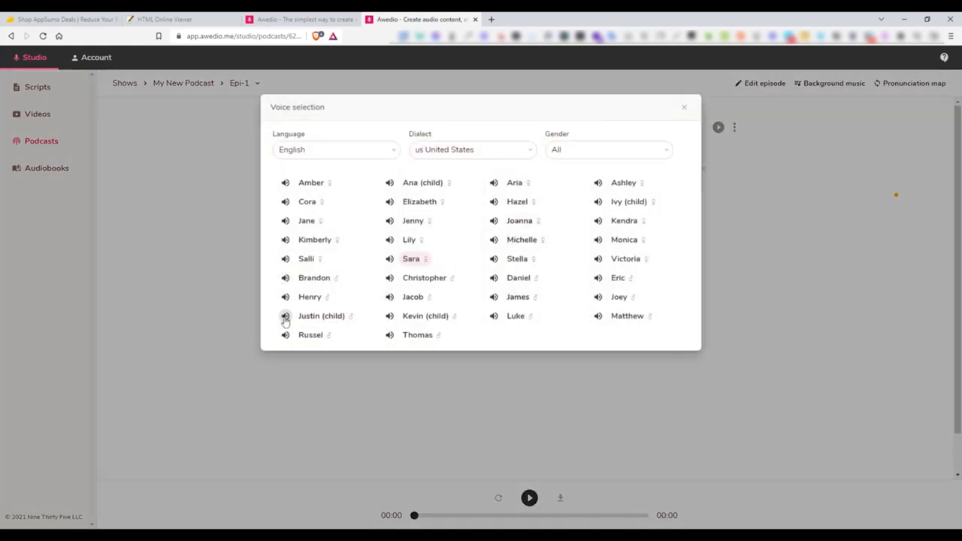
{"action": "left_click", "coordinate": [389, 317]}
{"action": "left_click", "coordinate": [450, 310]}
{"action": "left_click", "coordinate": [721, 127]}
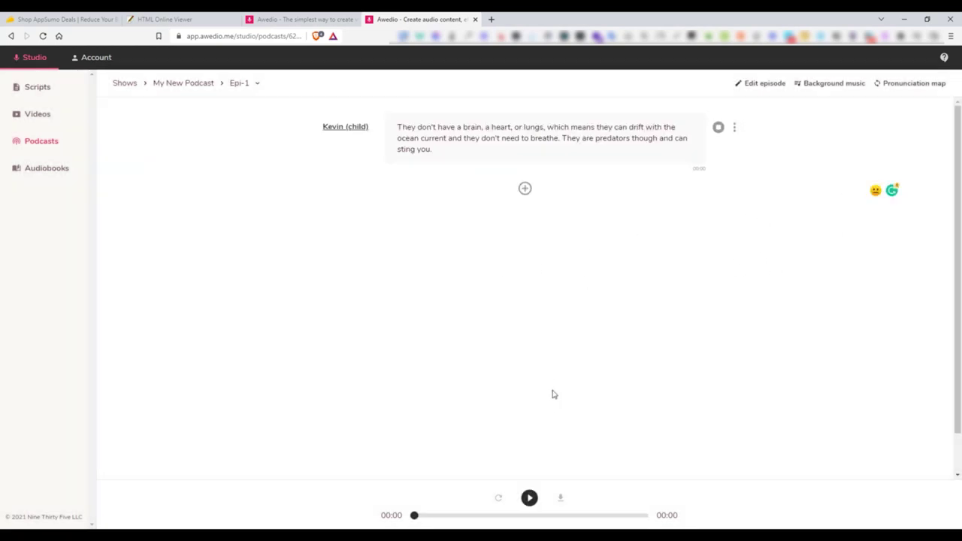
{"action": "left_click", "coordinate": [719, 128]}
Return to the My New Podcast page and check which actions are available for the Epi-1 episode
{"action": "left_click", "coordinate": [182, 84]}
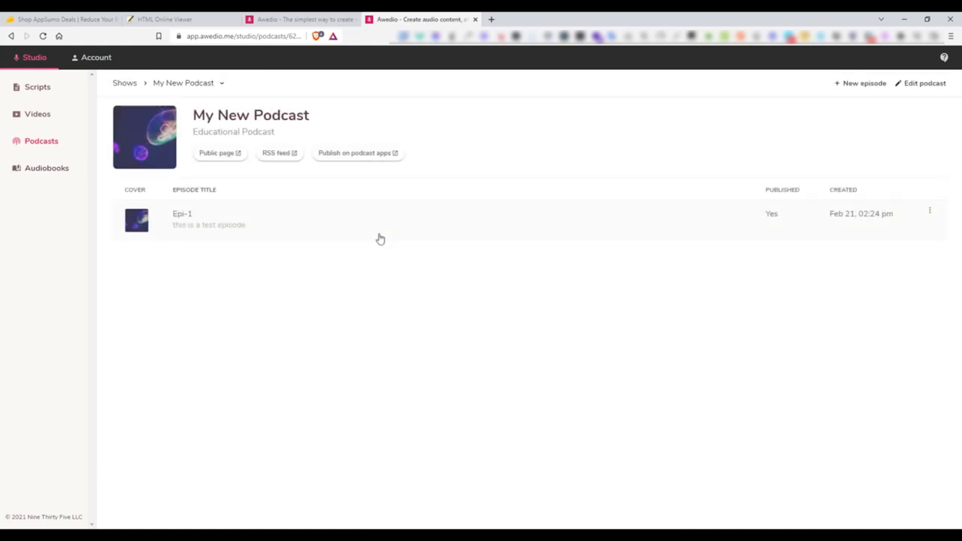
{"action": "left_click", "coordinate": [931, 211]}
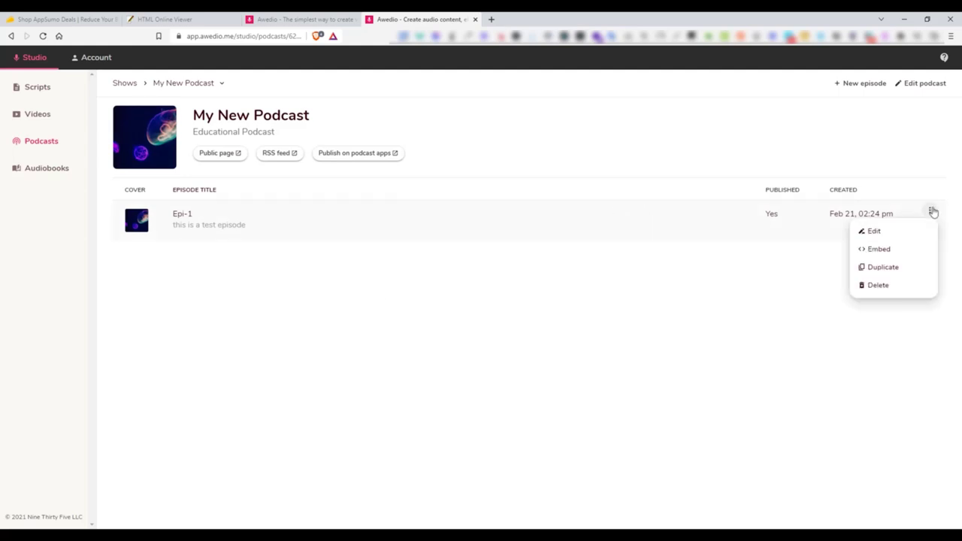
{"action": "left_click", "coordinate": [568, 246]}
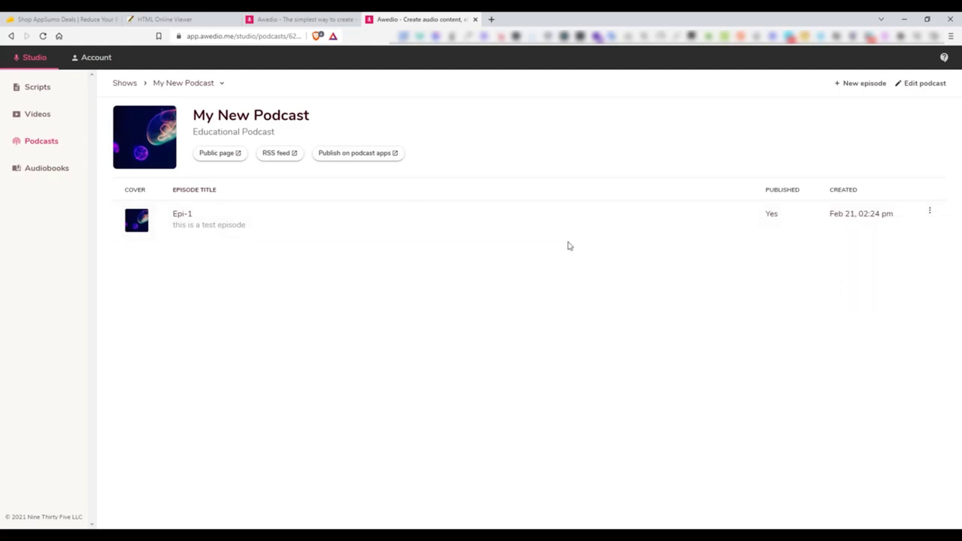
Open the podcast's public page, play part of Epi-1 there and return to the Awedio studio
{"action": "left_click", "coordinate": [227, 155]}
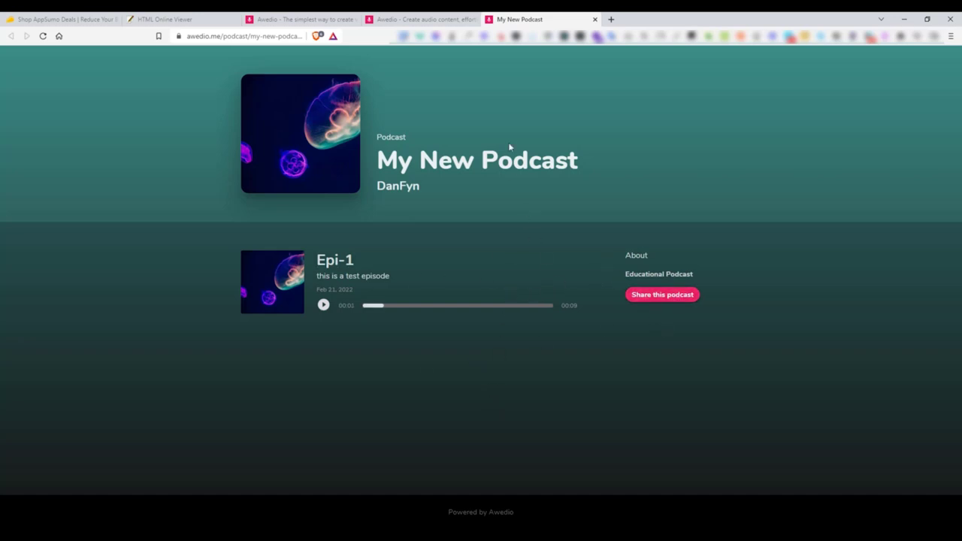
{"action": "left_click", "coordinate": [425, 17]}
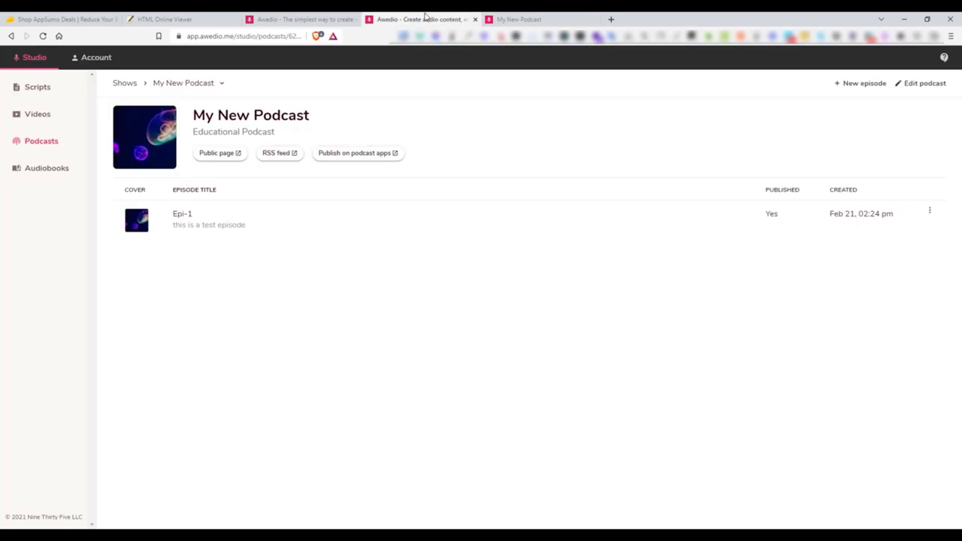
Open Awedio's guide on publishing to podcast apps, skim the podcast, audiobook and billing sections, and close it
{"action": "left_click", "coordinate": [378, 158]}
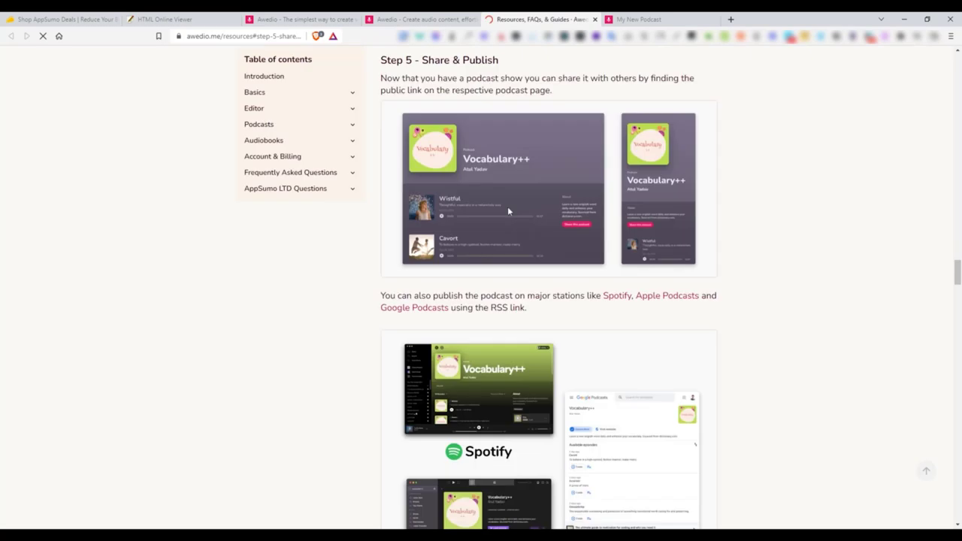
{"action": "scroll", "coordinate": [530, 300], "scroll_direction": "down", "scroll_amount": 2}
{"action": "scroll", "coordinate": [530, 336], "scroll_direction": "down", "scroll_amount": 3}
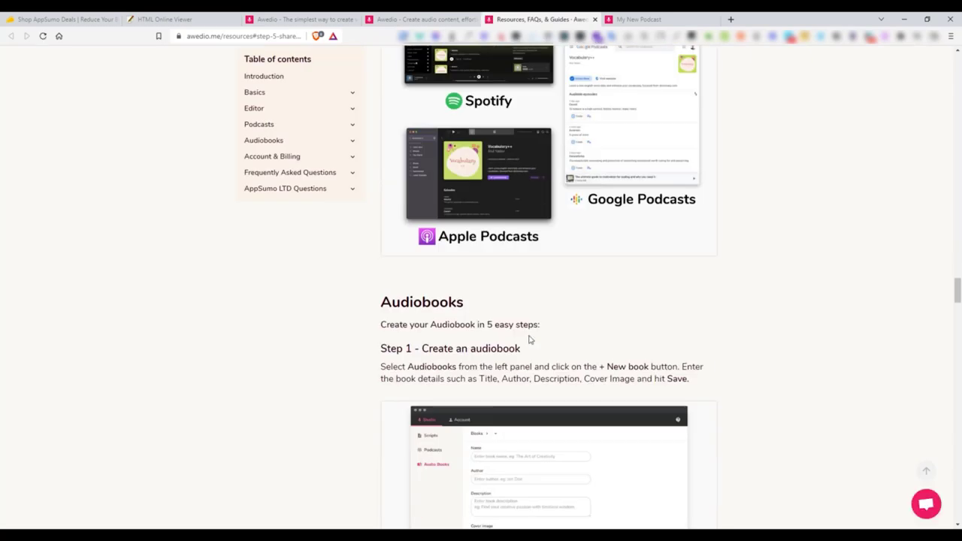
{"action": "scroll", "coordinate": [574, 299], "scroll_direction": "up", "scroll_amount": 1}
{"action": "scroll", "coordinate": [556, 308], "scroll_direction": "down", "scroll_amount": 2}
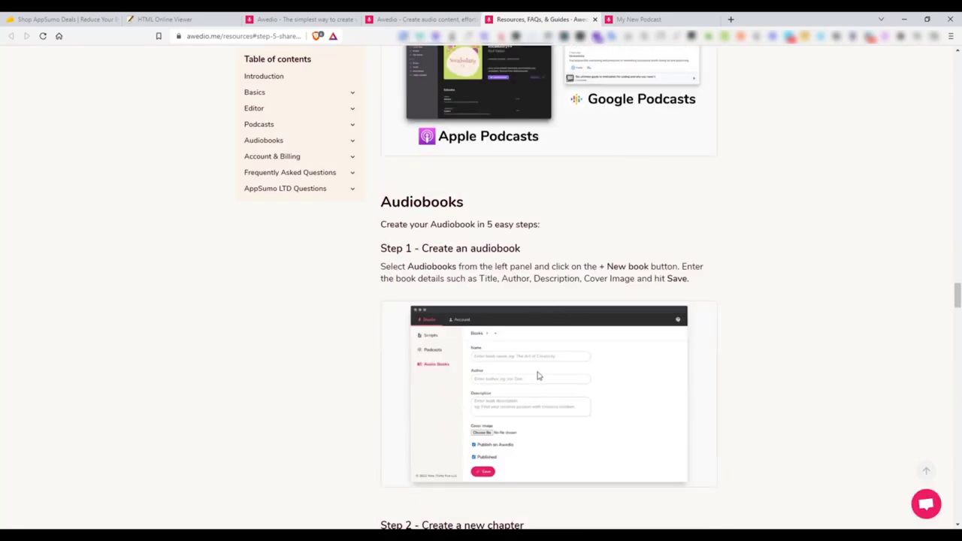
{"action": "scroll", "coordinate": [537, 371], "scroll_direction": "down", "scroll_amount": 15}
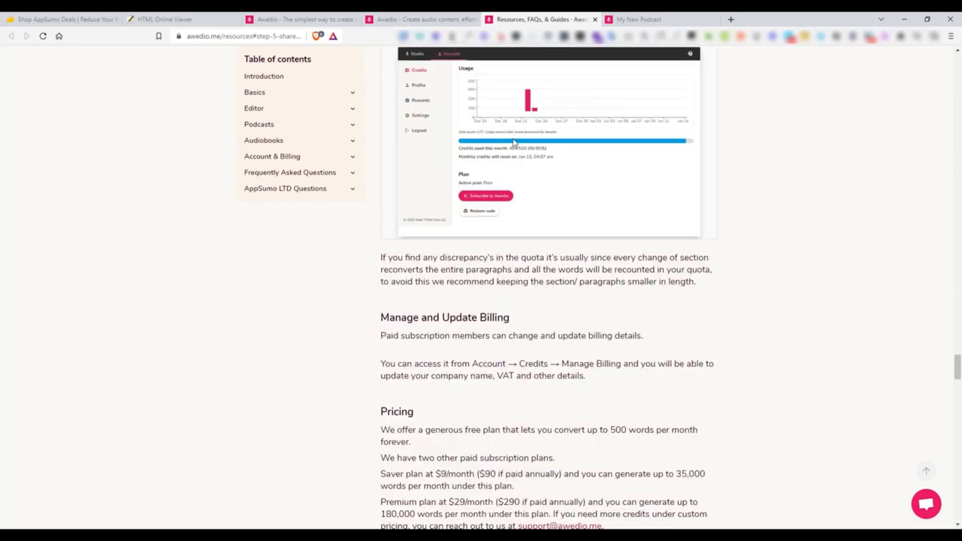
{"action": "middle_click", "coordinate": [525, 22]}
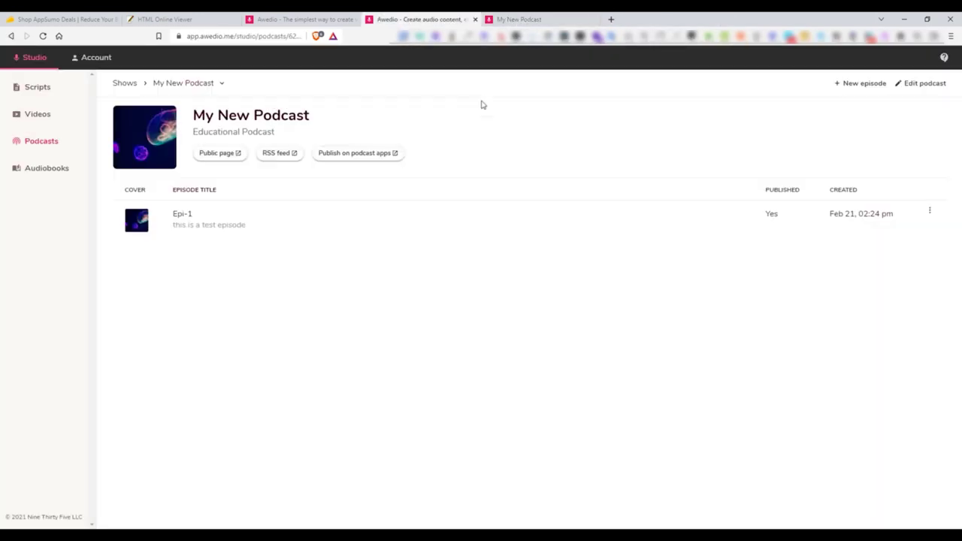
Create a published audiobook named "First Book" with author "wpmanic", description "test" and cover image jellyfish.jpg
{"action": "left_click", "coordinate": [60, 179]}
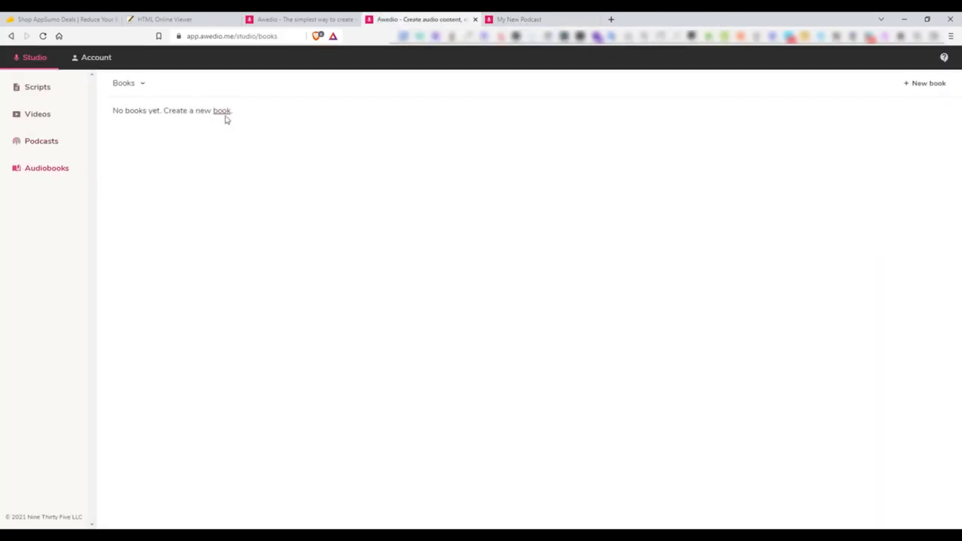
{"action": "left_click", "coordinate": [222, 113]}
{"action": "left_click", "coordinate": [278, 127]}
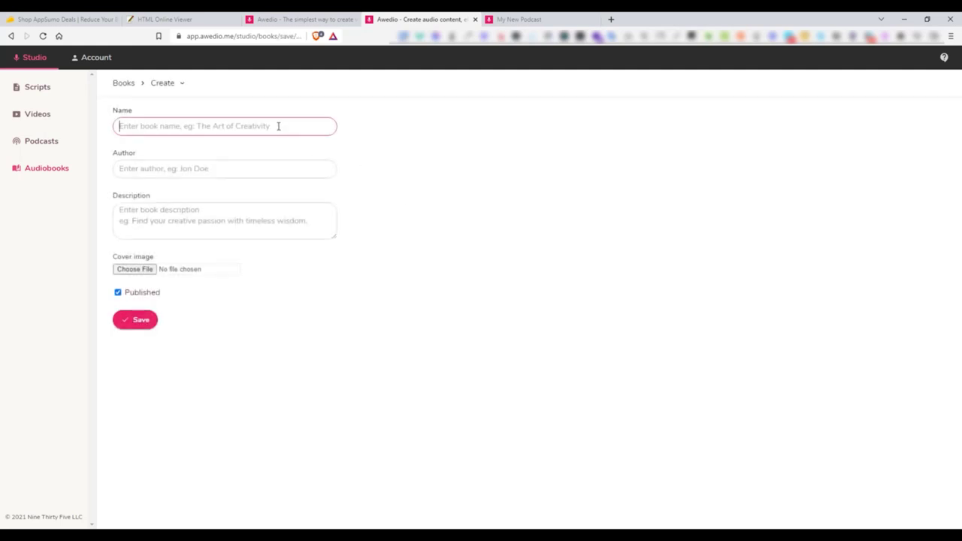
{"action": "type", "text": "First Book"}
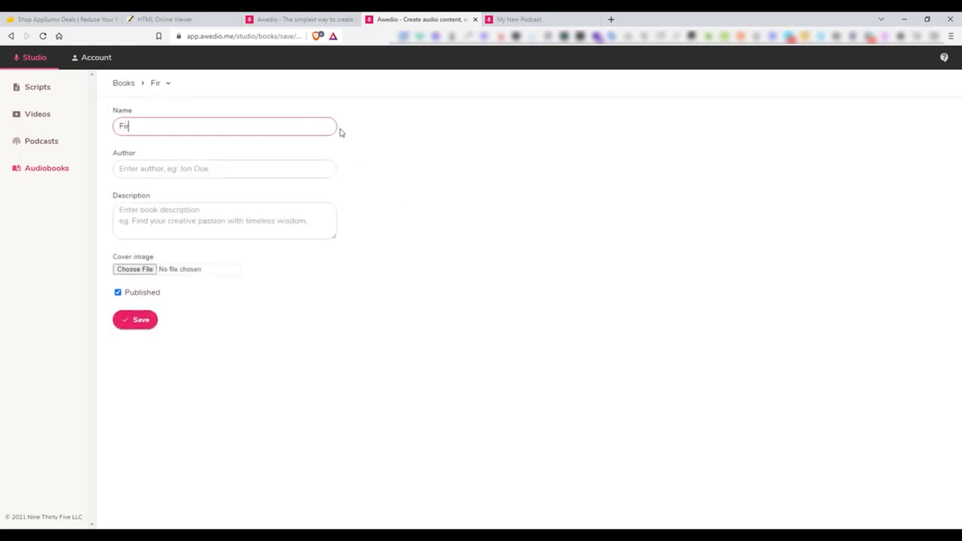
{"action": "key", "text": "Tab"}
{"action": "type", "text": "wpmanic"}
{"action": "key", "text": "Tab"}
{"action": "type", "text": "test"}
{"action": "key", "text": "Tab"}
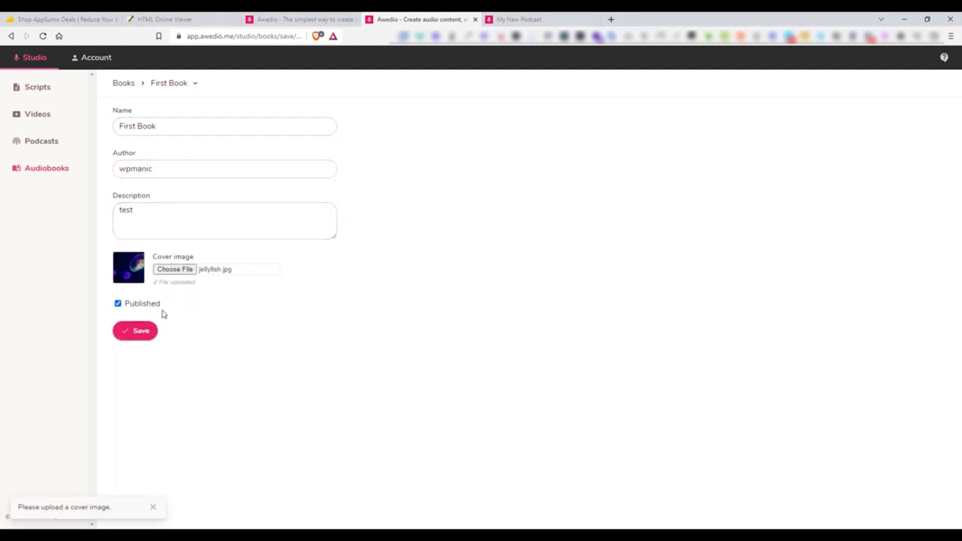
{"action": "left_click", "coordinate": [137, 330]}
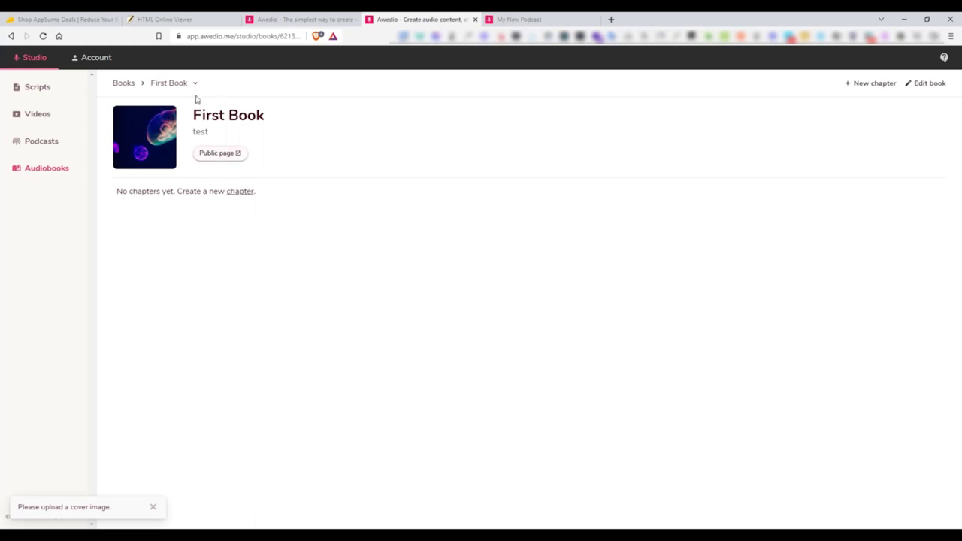
Add a chapter titled "CHapter 1" to First Book
{"action": "left_click", "coordinate": [238, 192]}
{"action": "type", "text": "CHapter 1"}
{"action": "key", "text": "Return"}
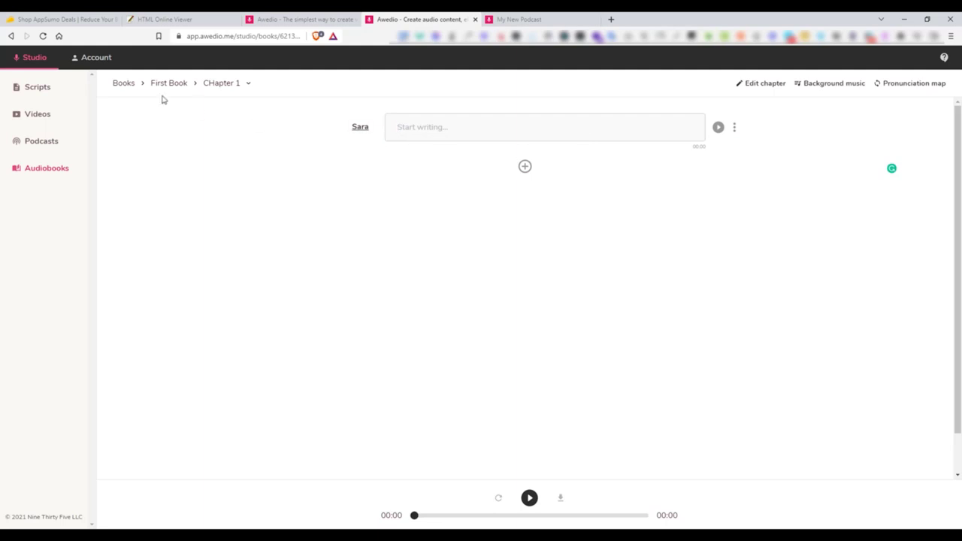
Return to First Book through the book list, view its public page and close that page
{"action": "left_click", "coordinate": [133, 84]}
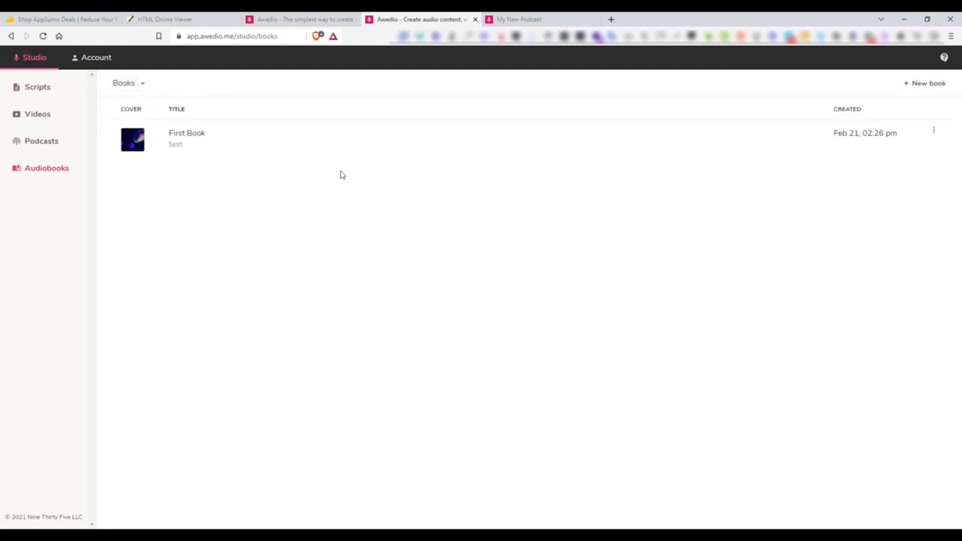
{"action": "left_click", "coordinate": [170, 145]}
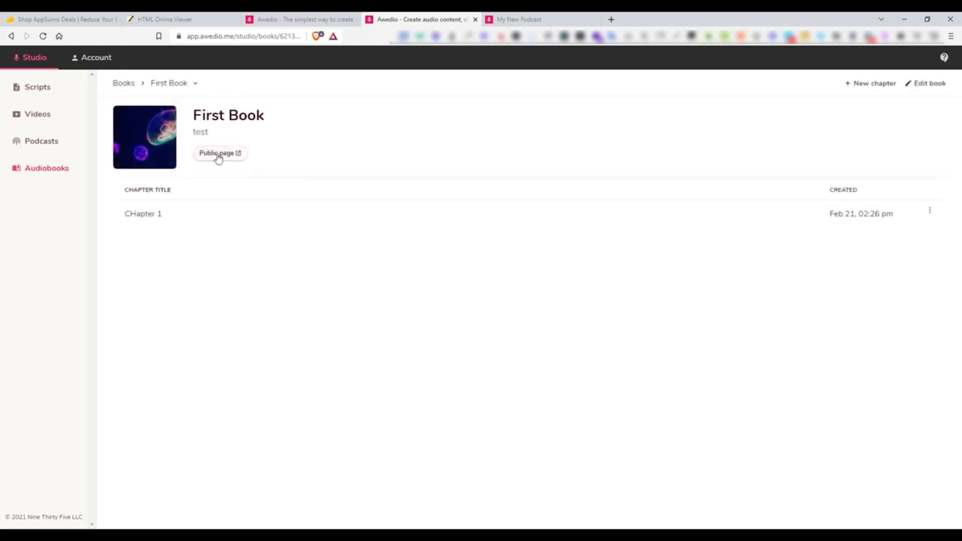
{"action": "left_click", "coordinate": [218, 154]}
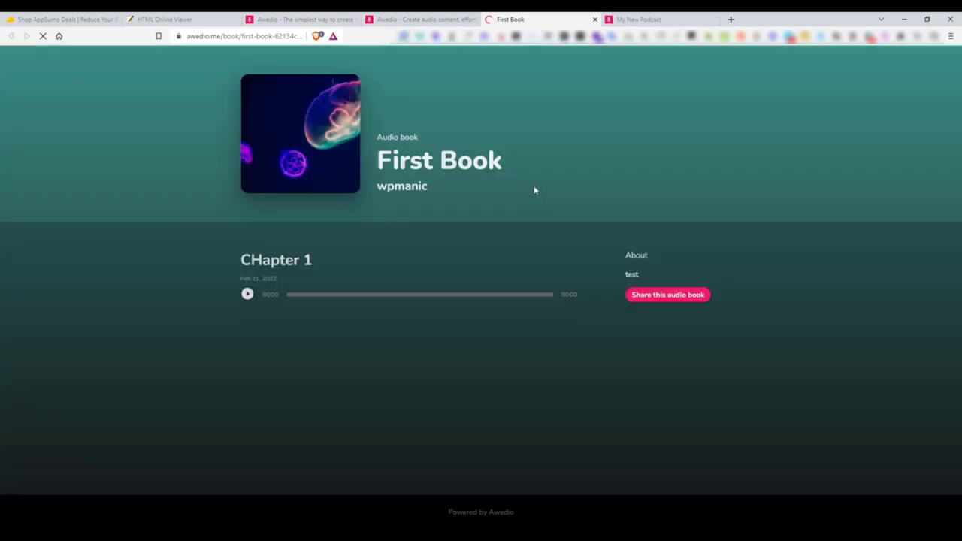
{"action": "left_click_drag", "start_coordinate": [380, 161], "coordinate": [474, 162]}
{"action": "left_click", "coordinate": [417, 173]}
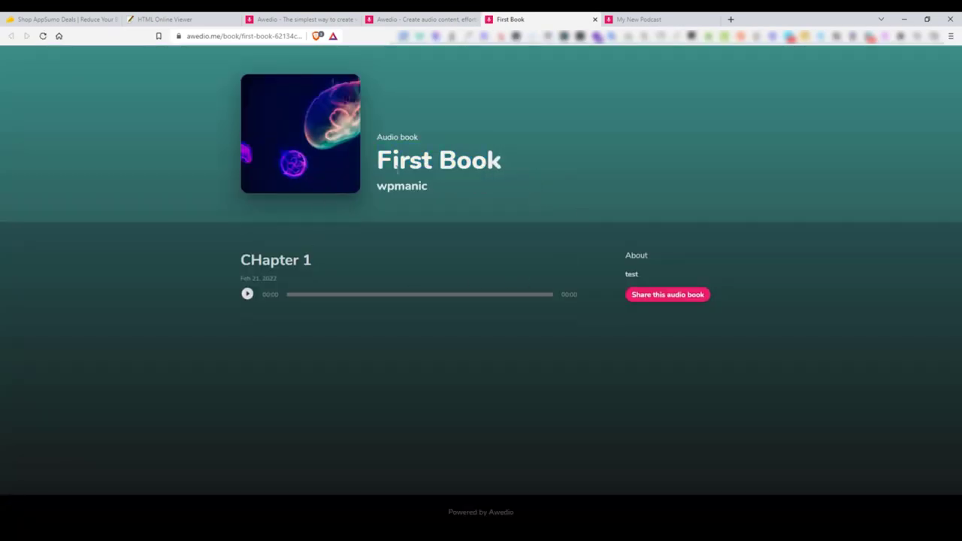
{"action": "left_click", "coordinate": [594, 19]}
Check which actions the audiobook list offers for First Book and return to the scripts list
{"action": "key", "text": "alt+Left"}
{"action": "left_click", "coordinate": [933, 131]}
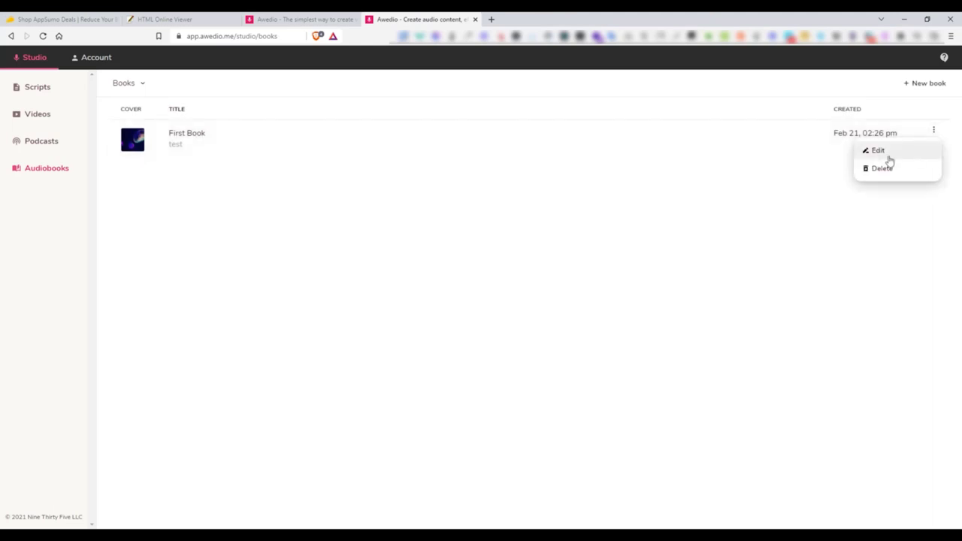
{"action": "left_click", "coordinate": [78, 95]}
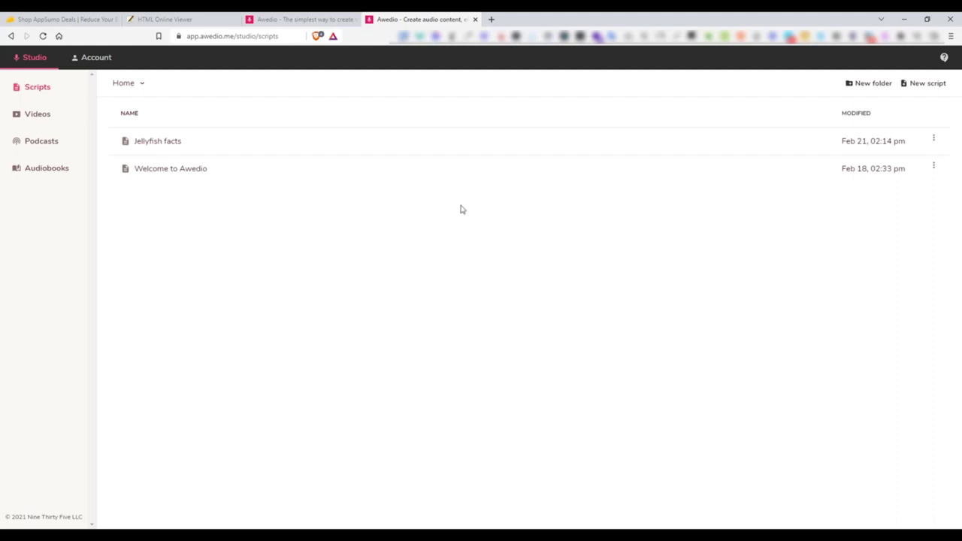
Dismiss the studio overlay on the Awedio website and browse its full list of voices, languages and dialects
{"action": "left_click", "coordinate": [301, 19]}
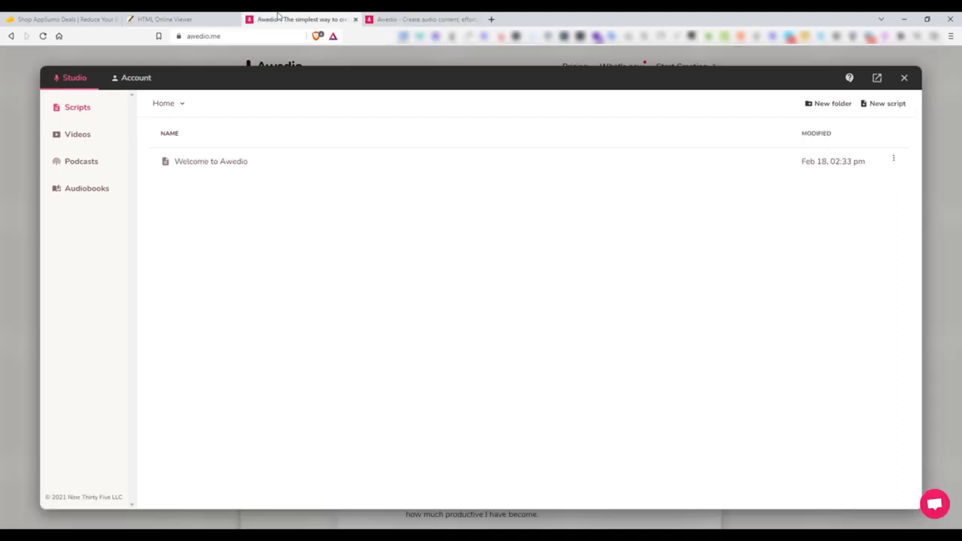
{"action": "left_click", "coordinate": [904, 78]}
{"action": "scroll", "coordinate": [500, 225], "scroll_direction": "down", "scroll_amount": 6}
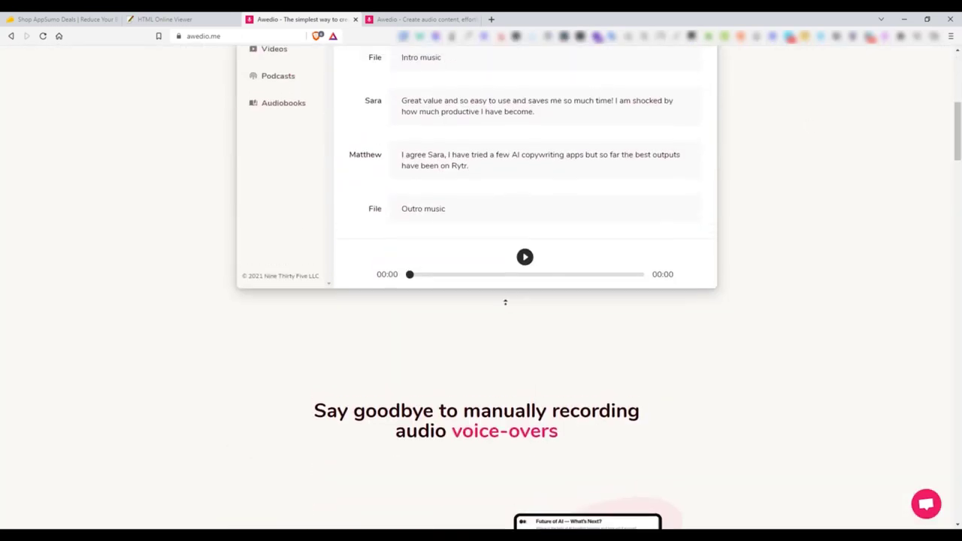
{"action": "scroll", "coordinate": [507, 309], "scroll_direction": "down", "scroll_amount": 10}
{"action": "left_click", "coordinate": [508, 281]}
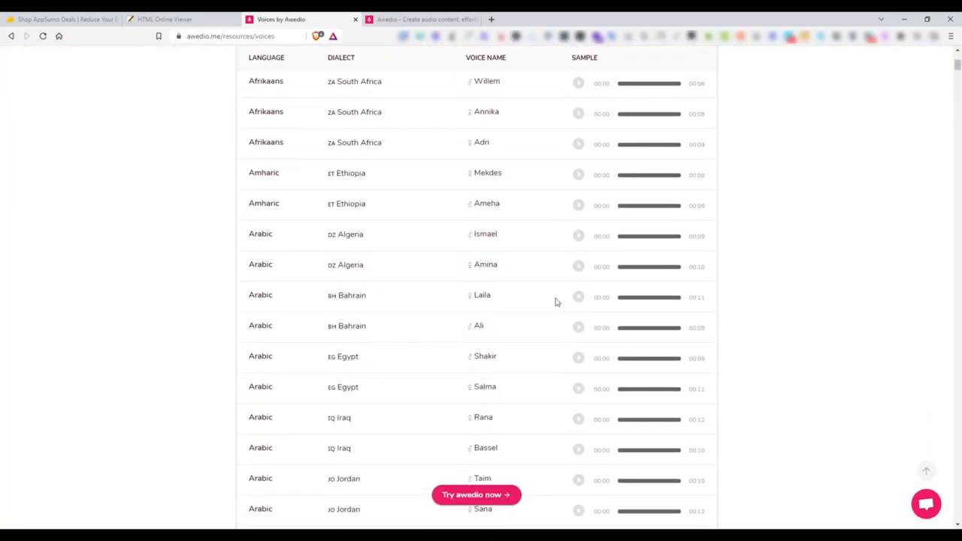
{"action": "scroll", "coordinate": [526, 293], "scroll_direction": "up", "scroll_amount": 4}
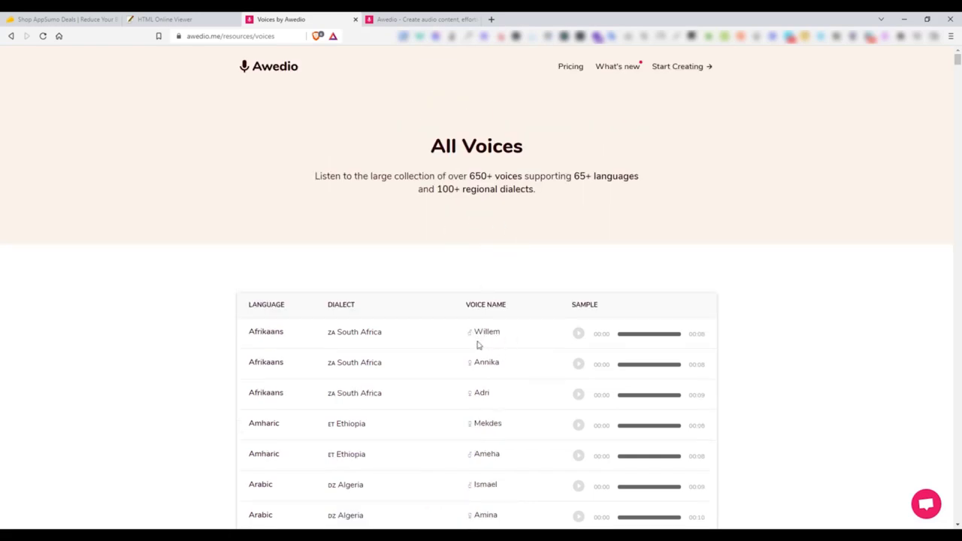
Return to the Awedio studio and check the account's credit usage for this month
{"action": "left_click", "coordinate": [439, 18]}
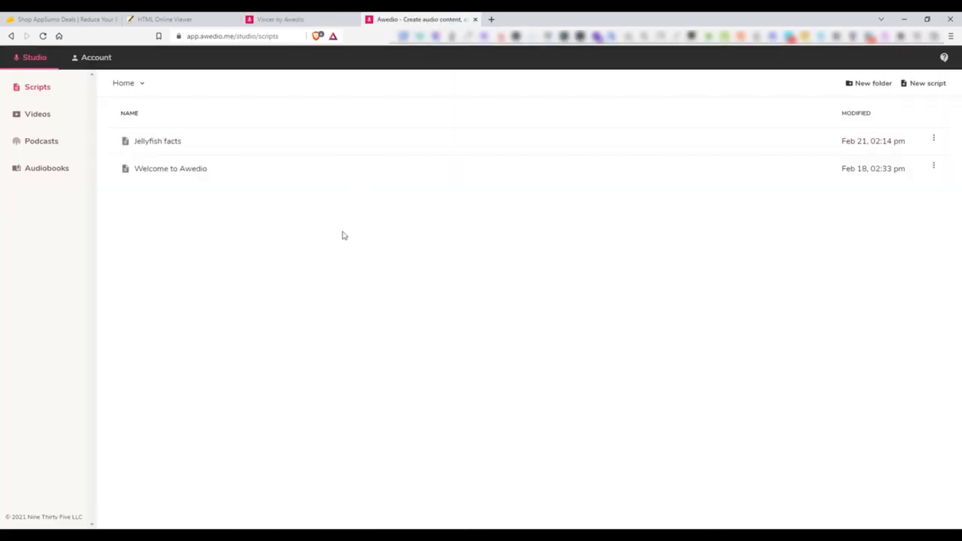
{"action": "left_click", "coordinate": [97, 60]}
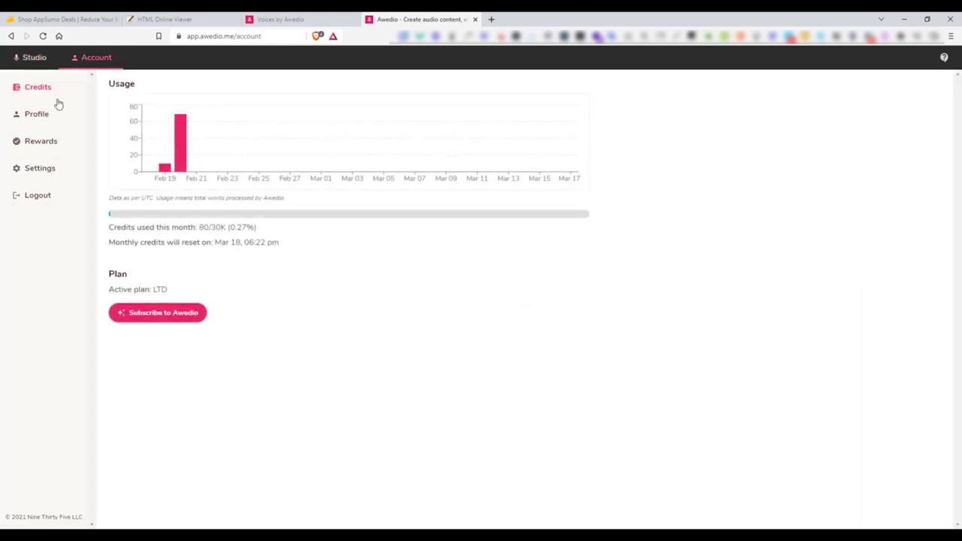
{"action": "double_click", "coordinate": [223, 227]}
{"action": "left_click", "coordinate": [296, 237]}
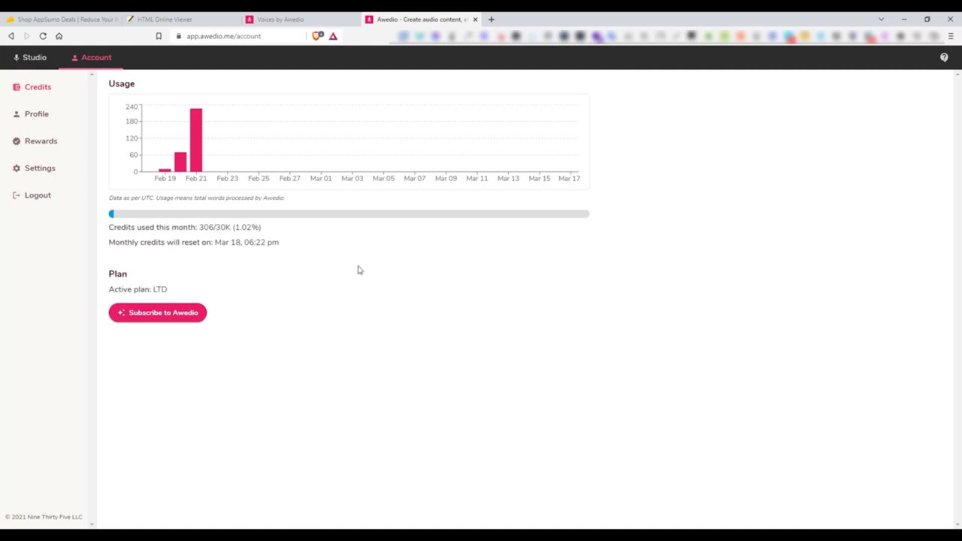
Show the Awedio subscription options and compare the Saver plan with the Premium plan
{"action": "left_click", "coordinate": [179, 314]}
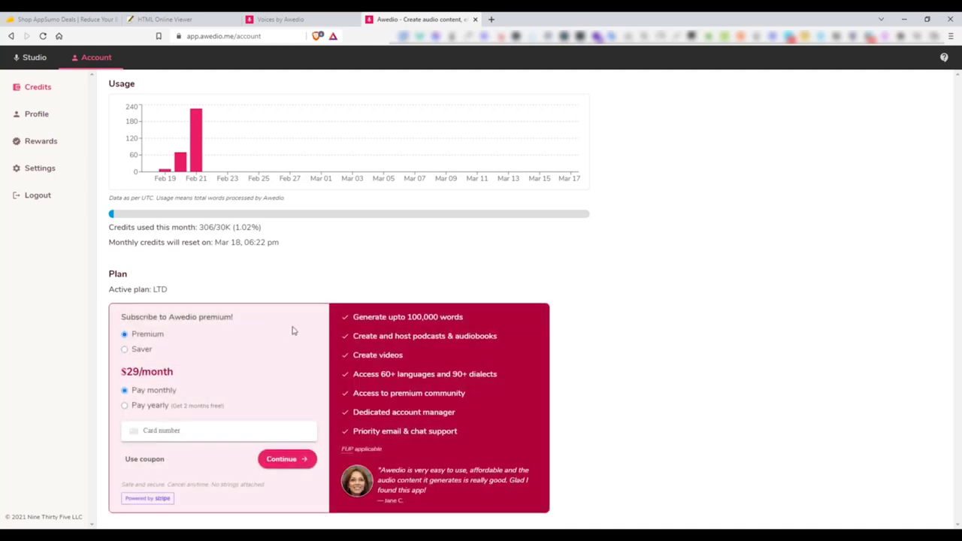
{"action": "left_click", "coordinate": [146, 348]}
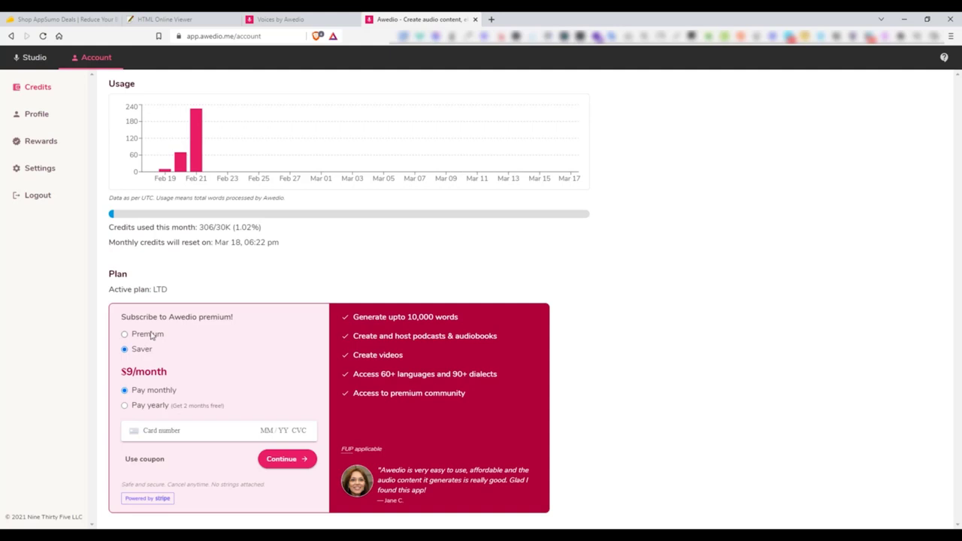
{"action": "left_click", "coordinate": [150, 333]}
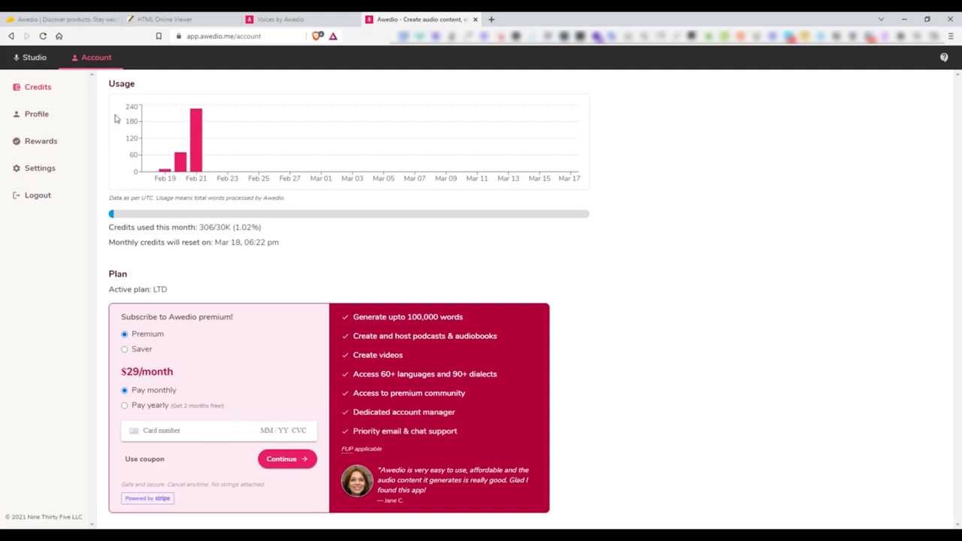
Switch to Awedio's AppSumo product page and review the features included in the lifetime deal plan
{"action": "left_click", "coordinate": [61, 19]}
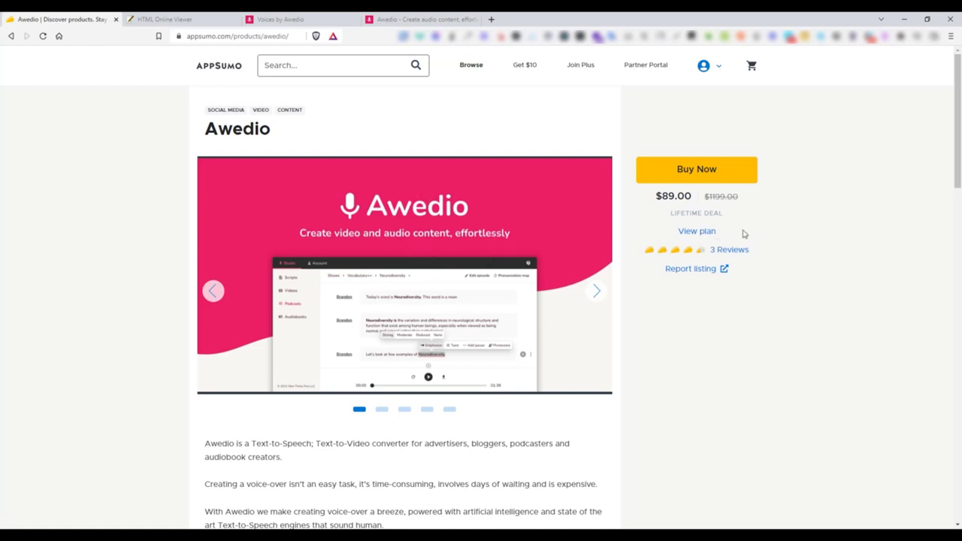
{"action": "left_click", "coordinate": [706, 232]}
{"action": "scroll", "coordinate": [402, 293], "scroll_direction": "down", "scroll_amount": 2}
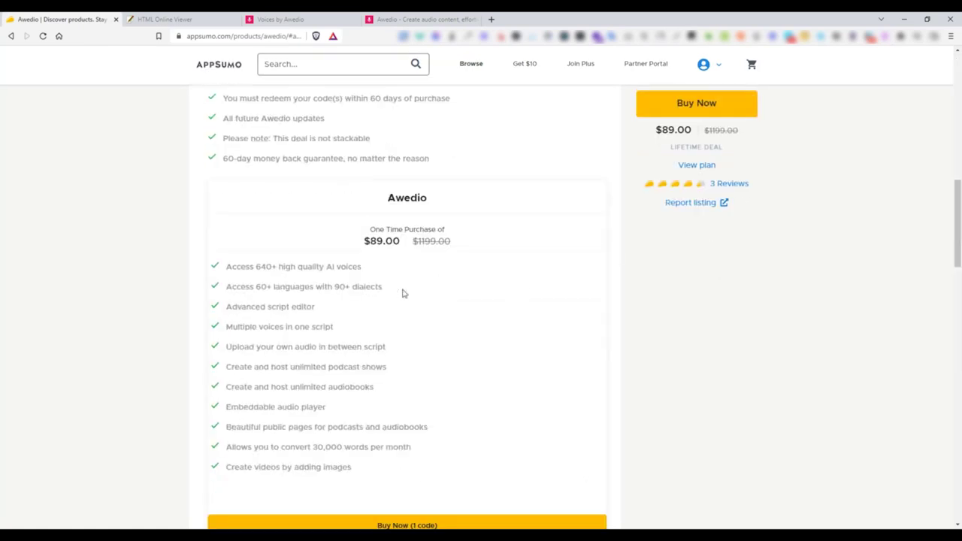